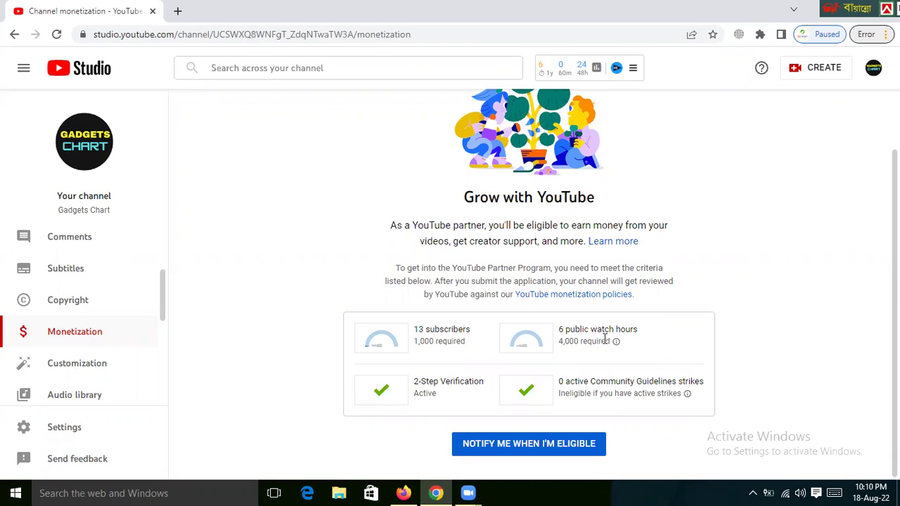
- Check the public watch hours criterion, and open the channel customization page to review its layout options
left_click_drag(639, 330, 559, 330)
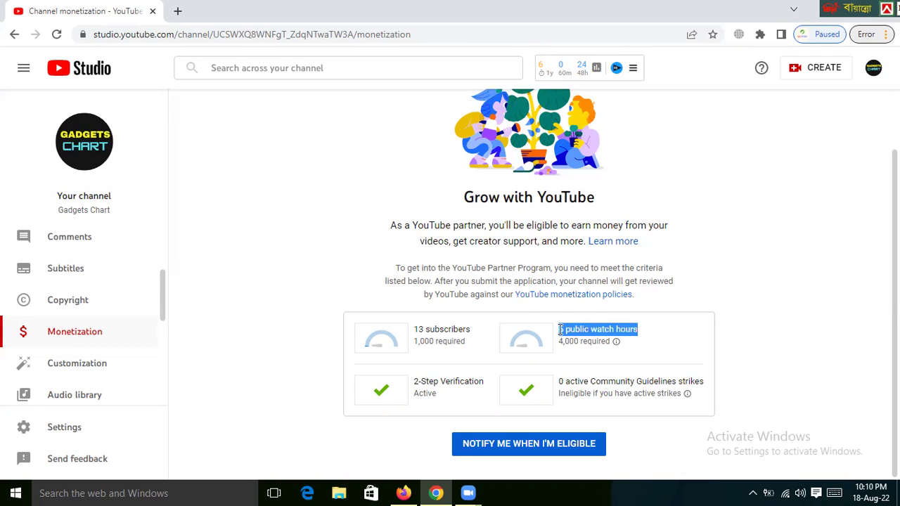
left_click(656, 336)
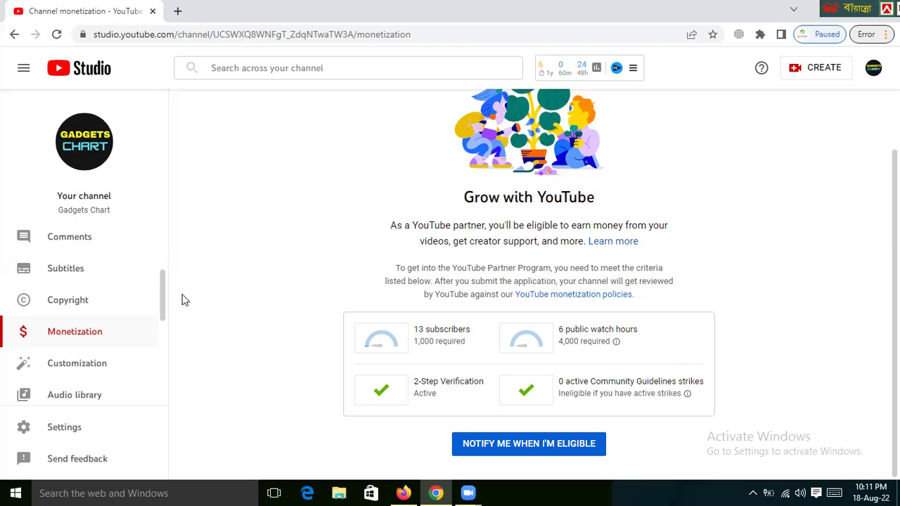
left_click(83, 370)
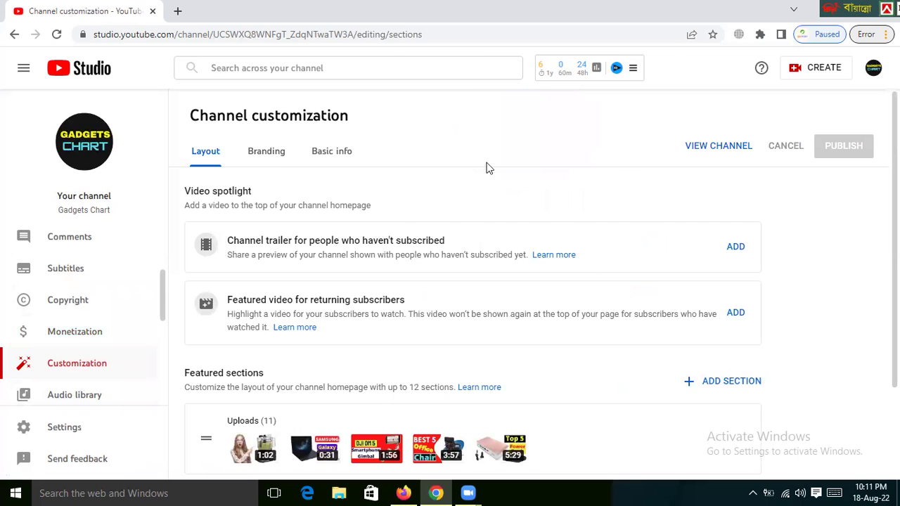
scroll(829, 304, "down", 1)
scroll(826, 304, "down", 1)
scroll(824, 302, "up", 2)
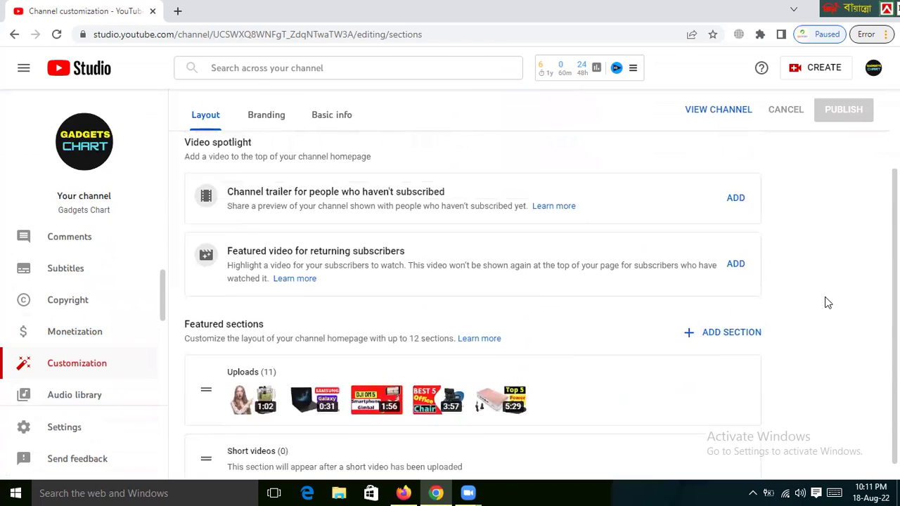
- Open the channel's branding settings and review the profile picture, banner image and video watermark sections
left_click(281, 159)
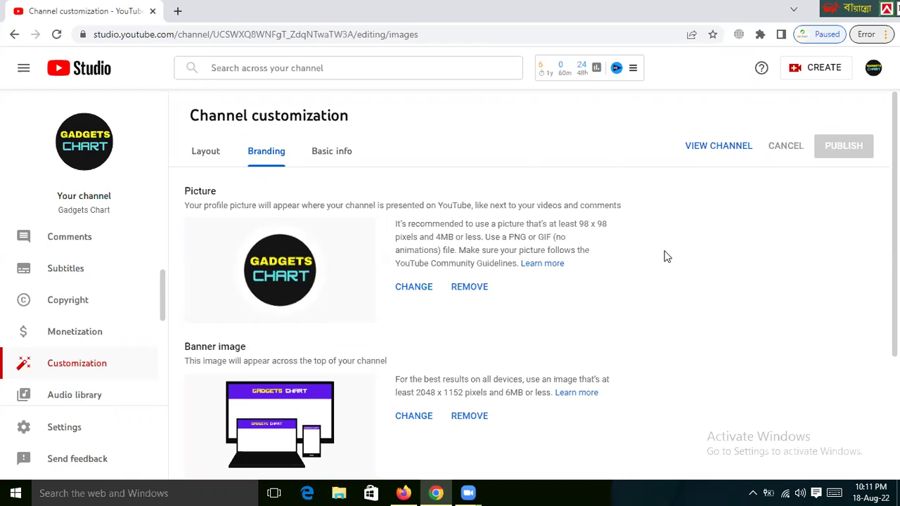
scroll(525, 298, "down", 1)
scroll(524, 292, "down", 1)
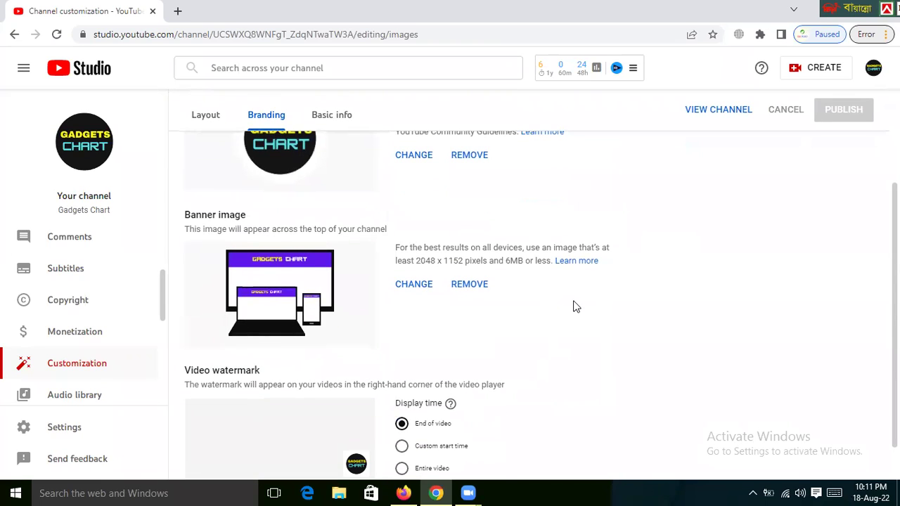
scroll(574, 305, "up", 2)
scroll(574, 306, "up", 1)
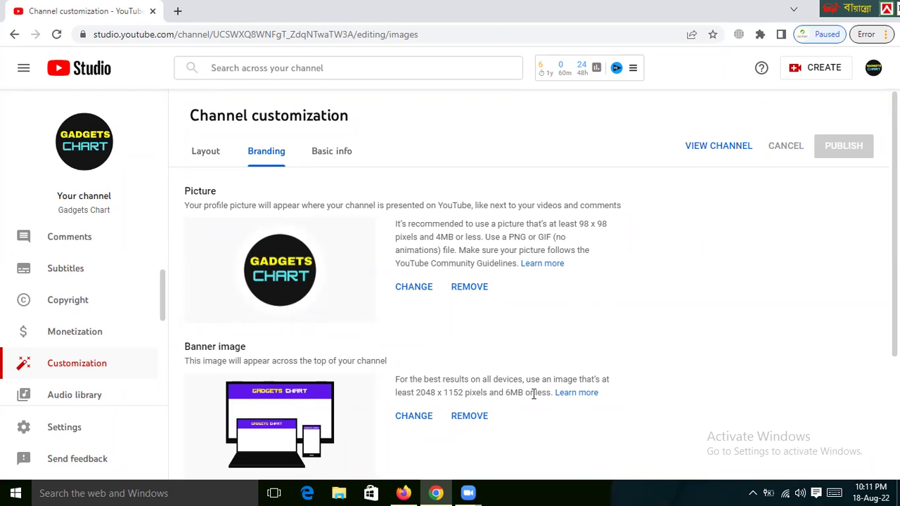
scroll(336, 361, "down", 2)
scroll(566, 346, "down", 1)
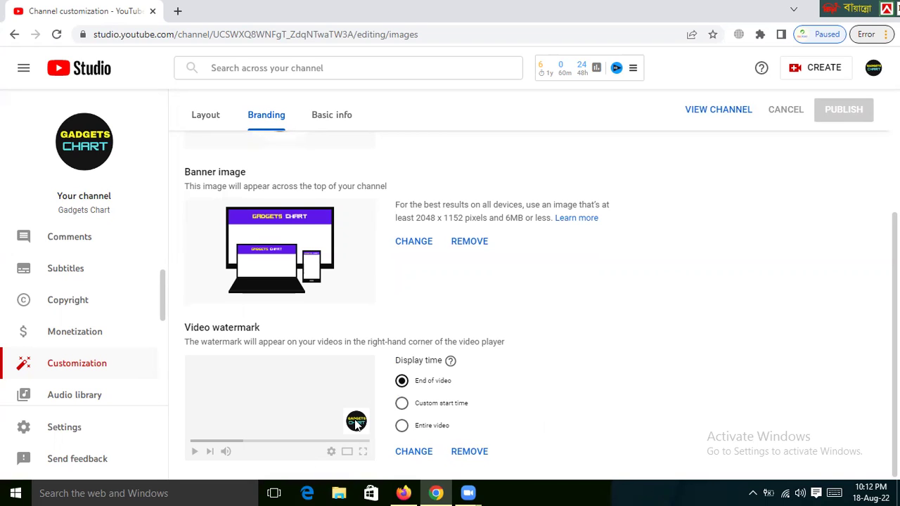
- Open the channel's basic info settings and highlight the channel name
left_click(341, 117)
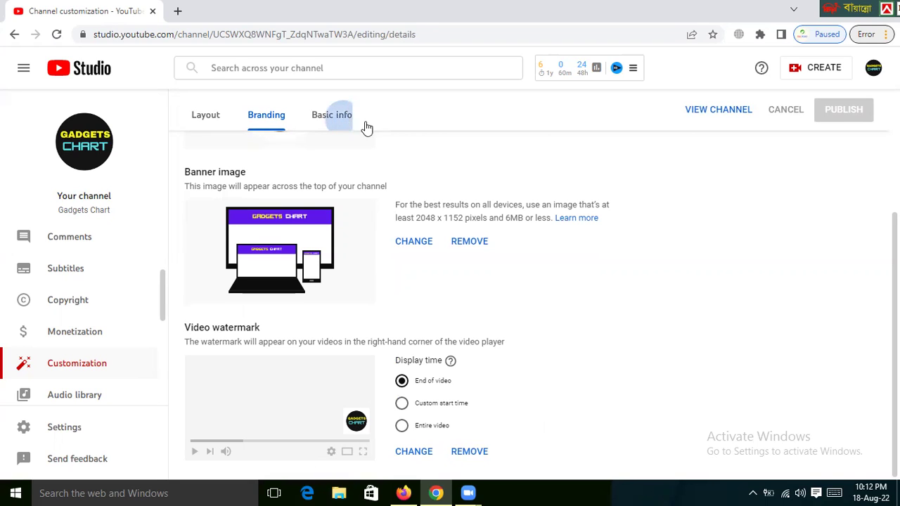
scroll(766, 339, "up", 3)
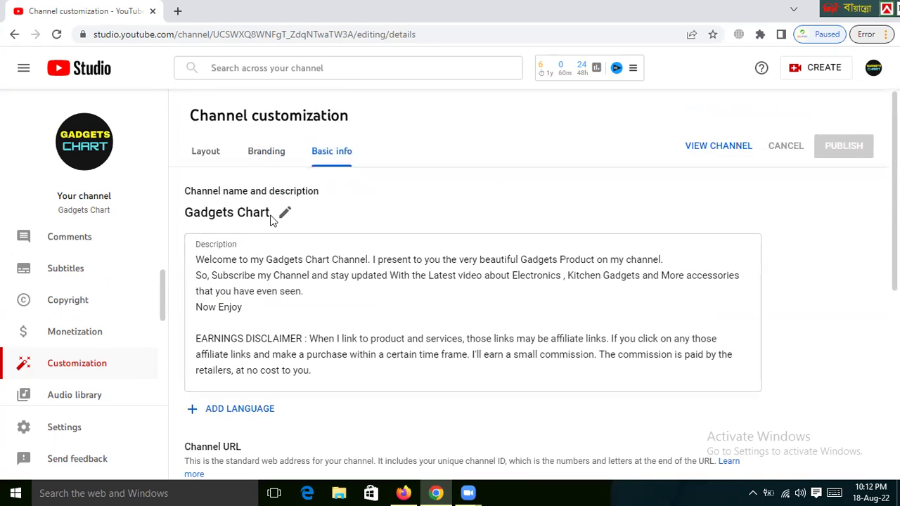
left_click_drag(270, 214, 187, 213)
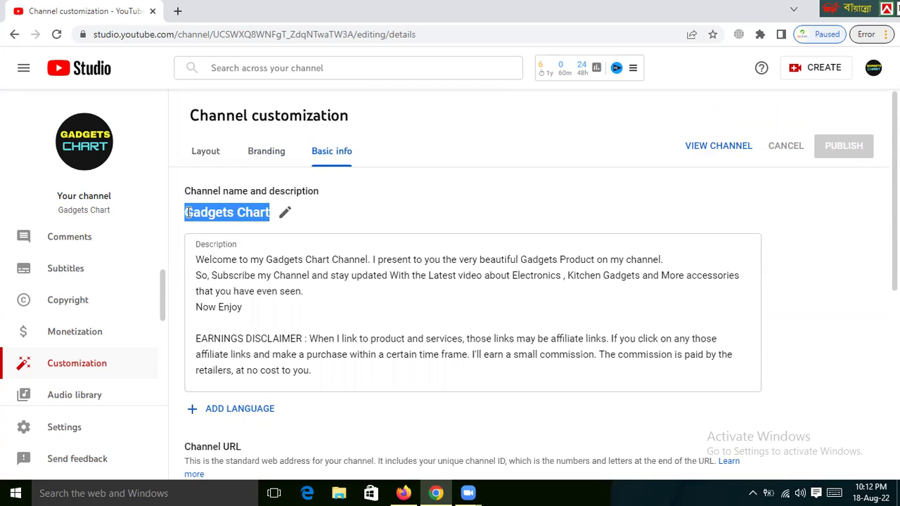
left_click(226, 214)
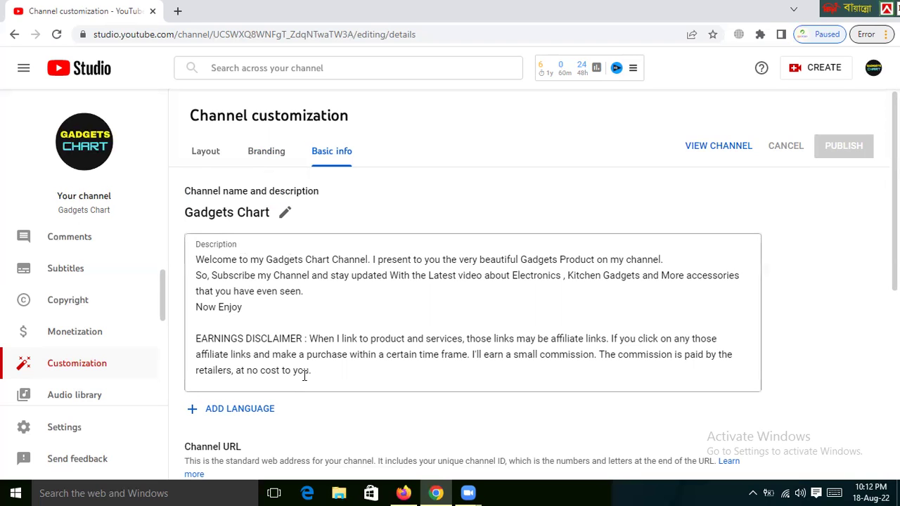
- Highlight the channel description and its welcome paragraph, including the phrase "Gadgets Chart Channel", to examine the wording
left_click_drag(315, 373, 196, 258)
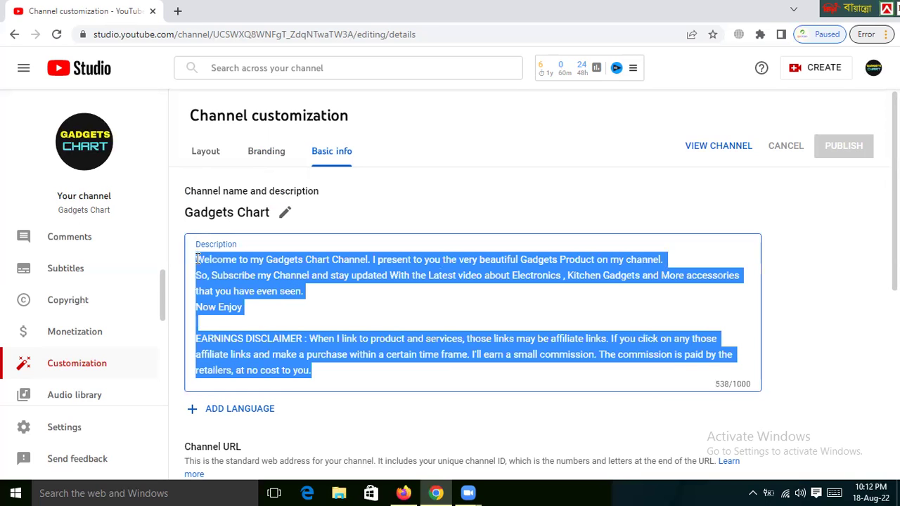
left_click(367, 305)
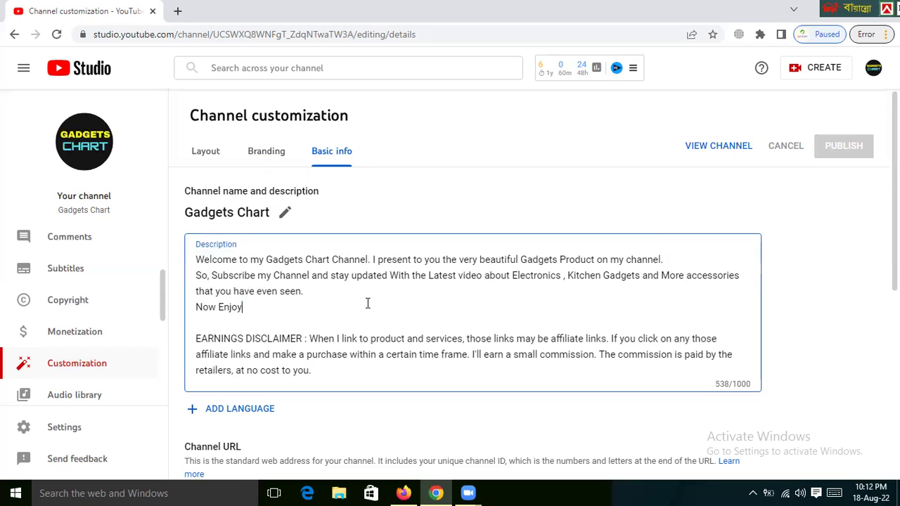
left_click_drag(225, 291, 196, 260)
left_click(299, 313)
left_click_drag(368, 260, 266, 260)
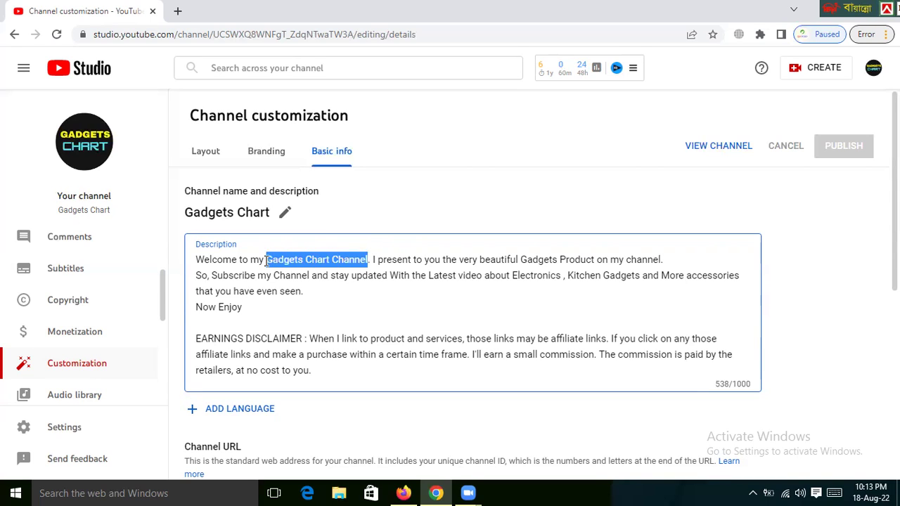
left_click(372, 304)
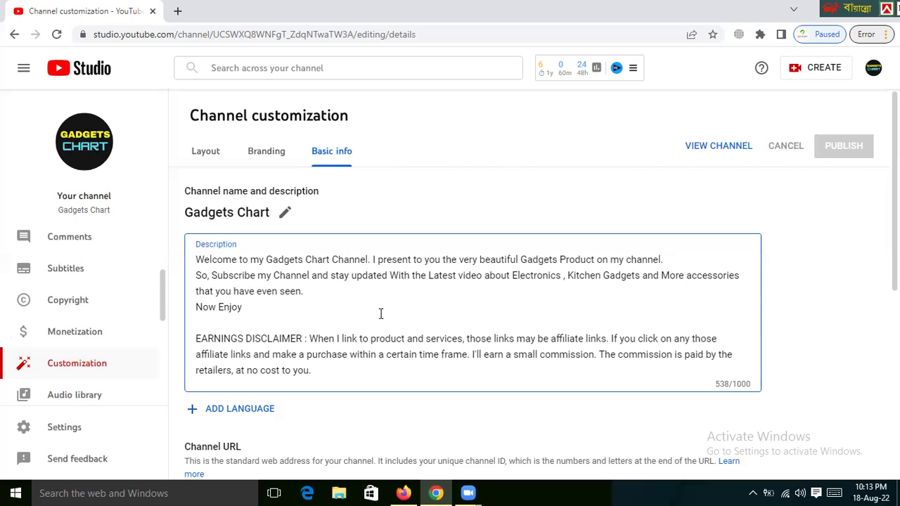
- Examine the earnings disclaimer in the channel description, highlighting "a small commission" and the full description text
left_click_drag(312, 370, 197, 257)
left_click(330, 374)
left_click(508, 357)
left_click_drag(514, 357, 594, 357)
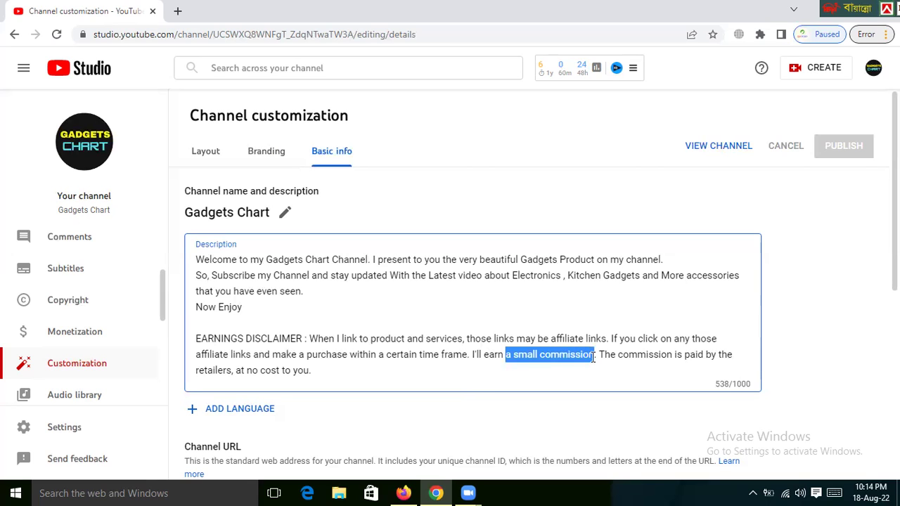
left_click(315, 371)
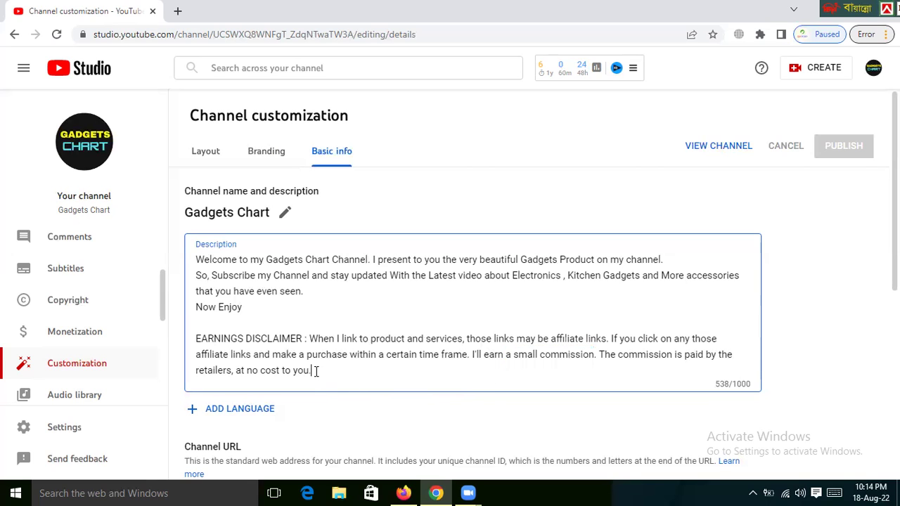
left_click_drag(315, 370, 196, 344)
key("ctrl+a")
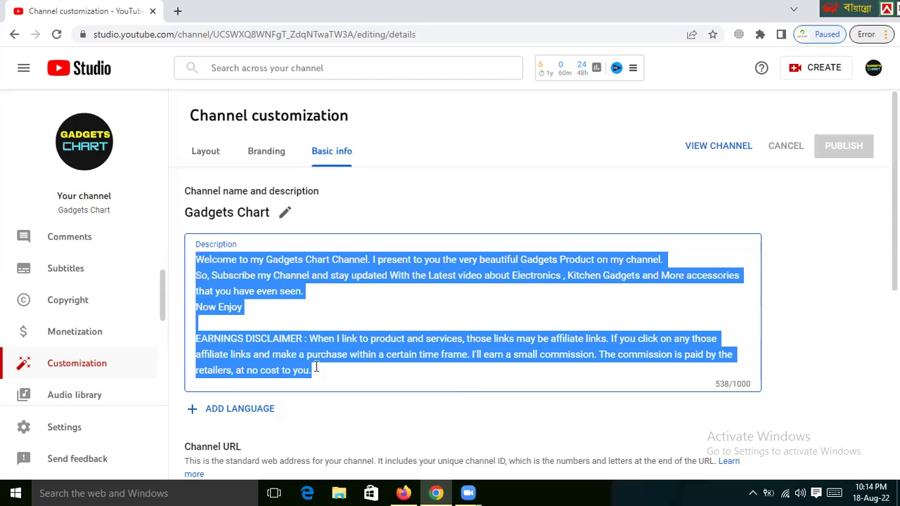
left_click(316, 369)
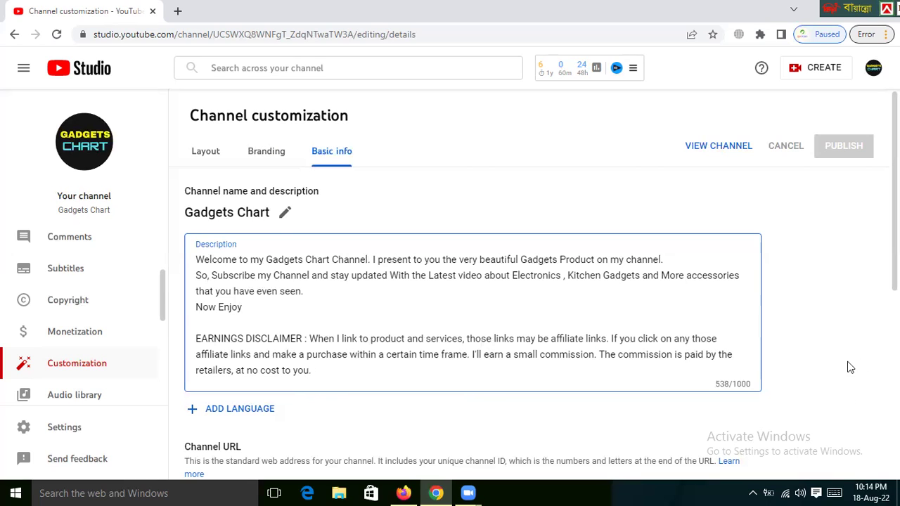
- View the Channel URL section, and switch to Firefox to examine the custom web address of the open YouTube channel
scroll(828, 346, "down", 1)
scroll(798, 340, "down", 1)
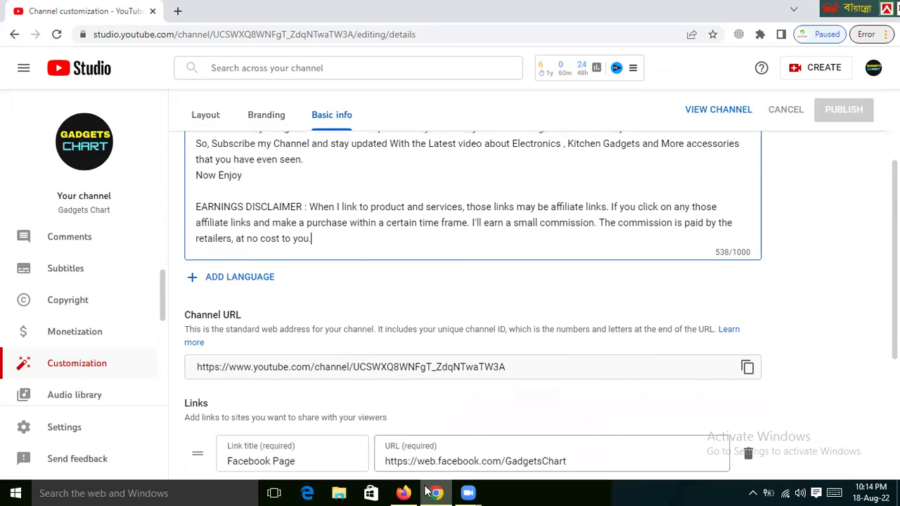
left_click(403, 493)
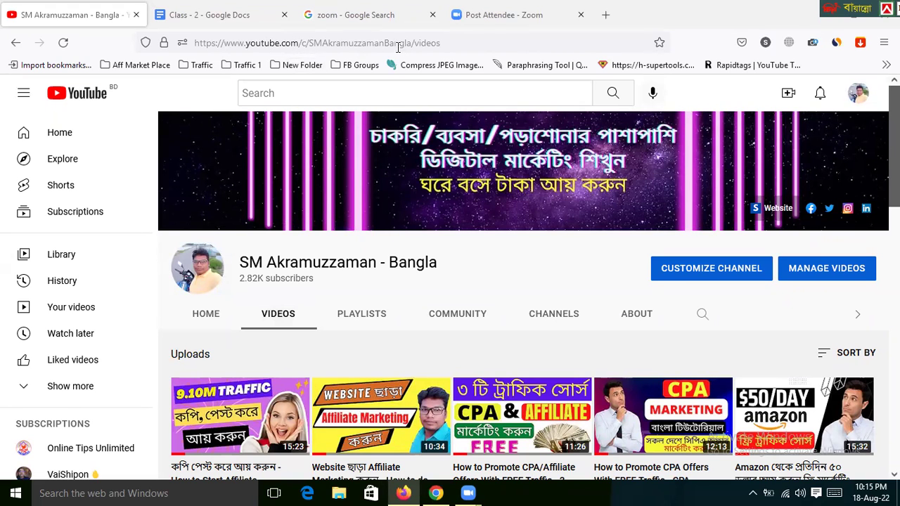
left_click_drag(378, 43, 194, 42)
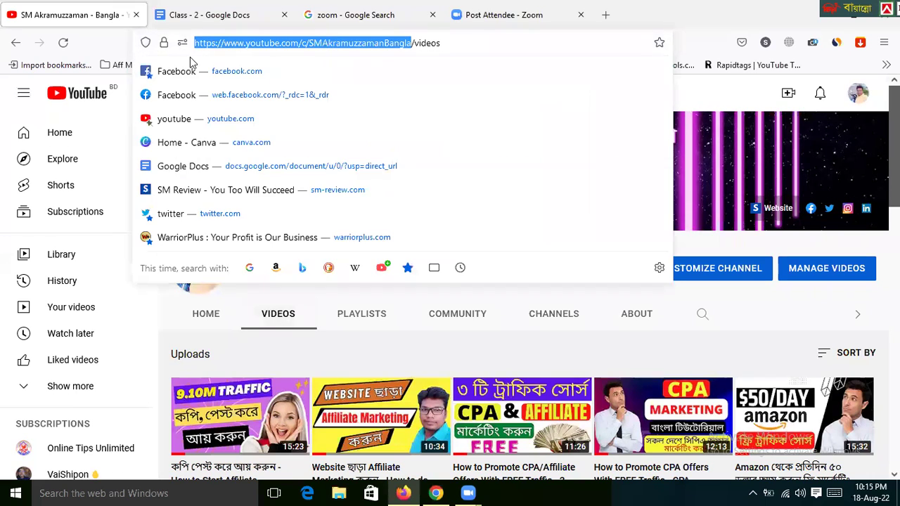
left_click(344, 93)
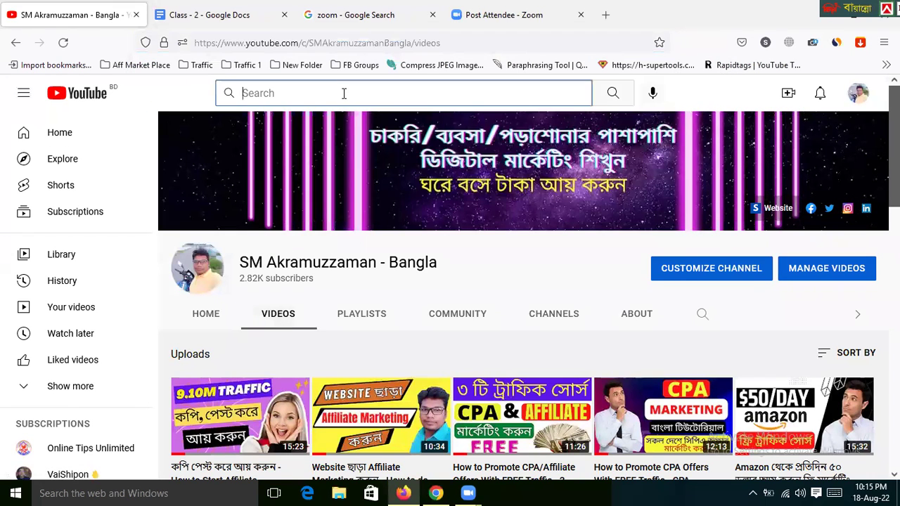
- Copy the owner's name from the channel title, without the "Bangla" suffix, and search YouTube for it
left_click_drag(377, 265, 240, 267)
key("ctrl+c")
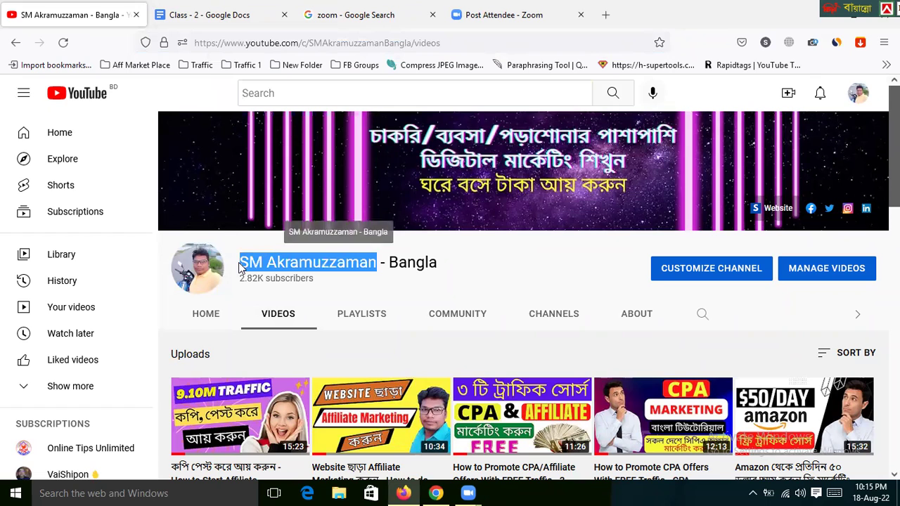
left_click(327, 92)
right_click(352, 94)
left_click(401, 179)
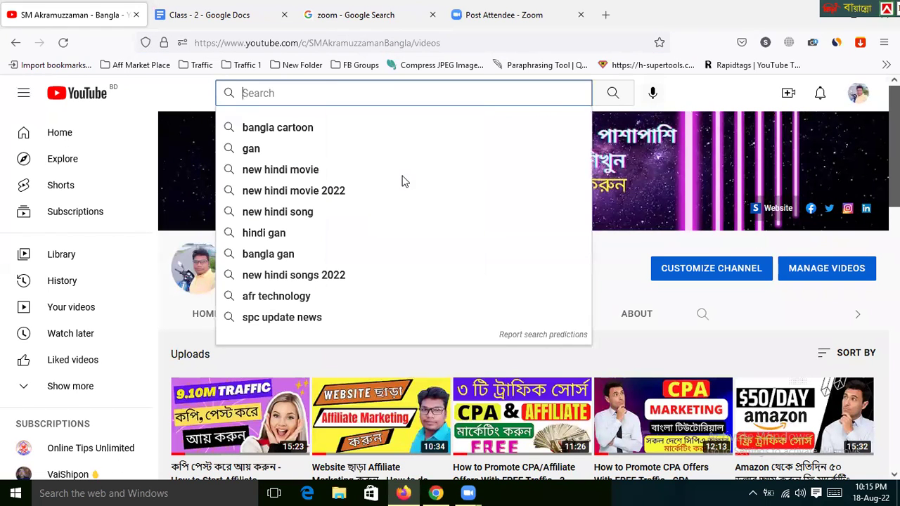
left_click(614, 94)
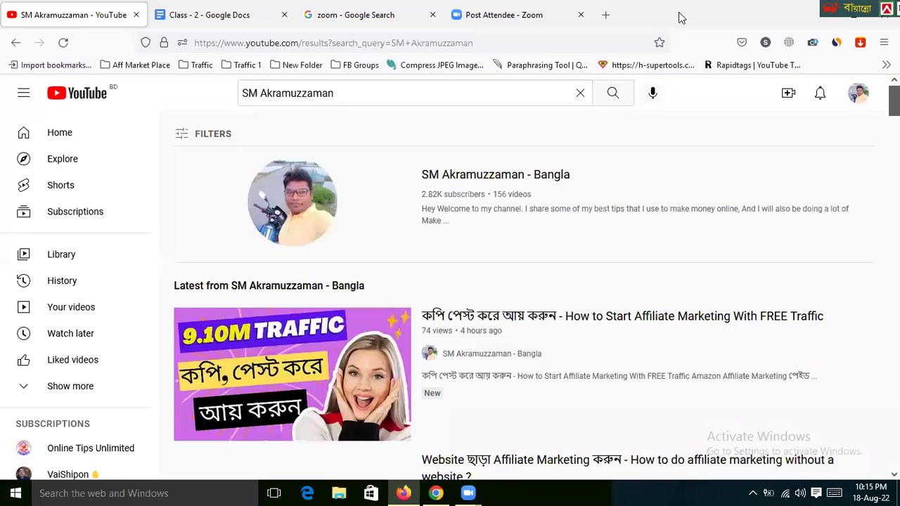
- Open the owner's other channel, without the "Bangla" suffix, from the search results and highlight its custom web address
scroll(671, 302, "down", 3)
scroll(668, 310, "down", 2)
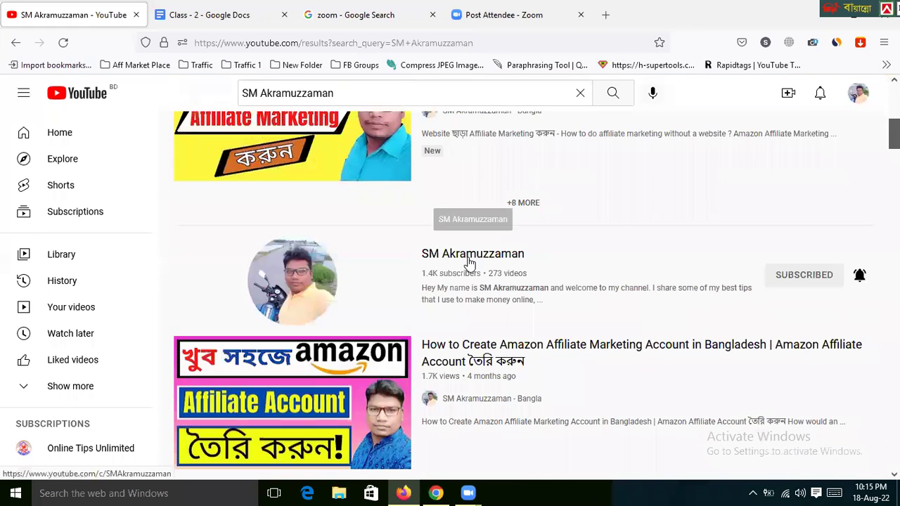
left_click(468, 258)
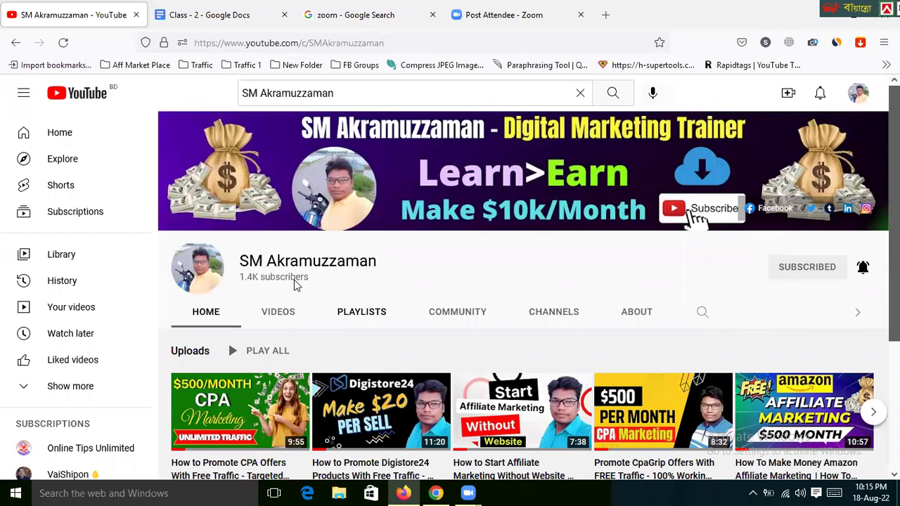
left_click(296, 43)
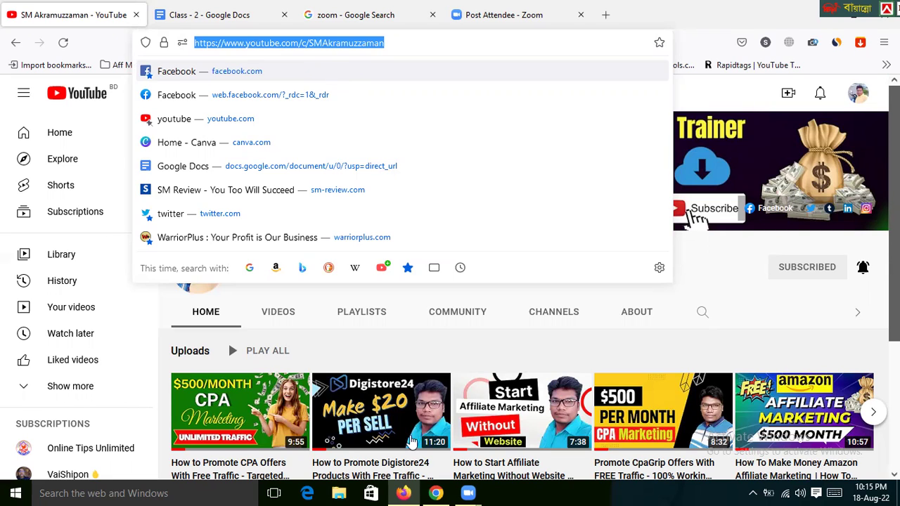
- Switch back to YouTube Studio in Chrome and highlight the full standard web address under Channel URL
key("alt+Tab")
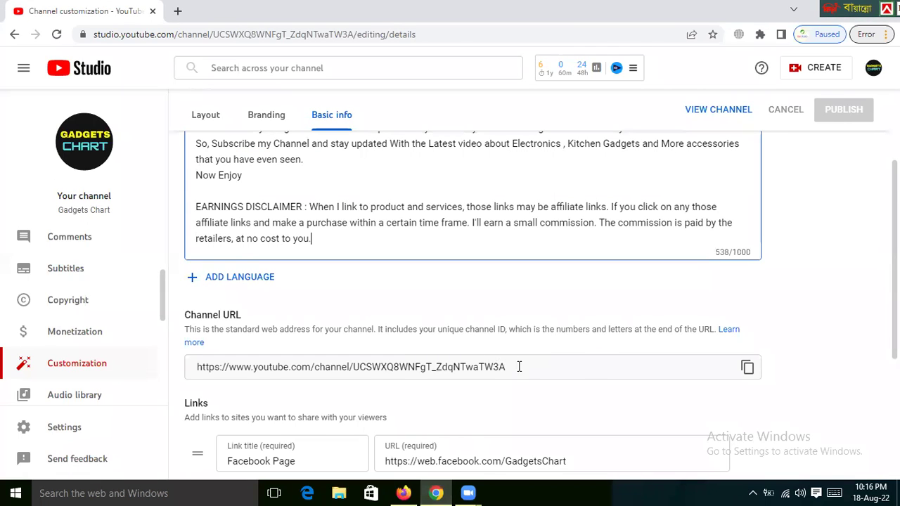
scroll(509, 337, "down", 1)
left_click_drag(508, 301, 232, 303)
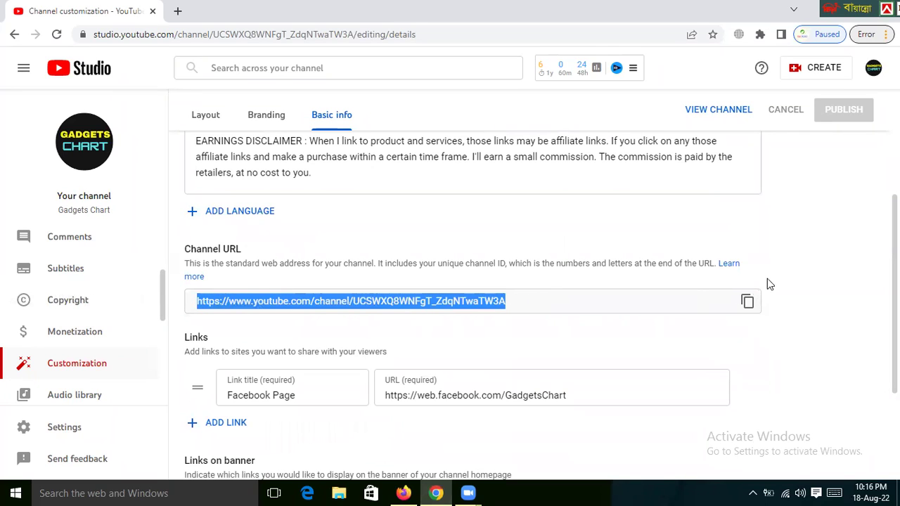
left_click(776, 233)
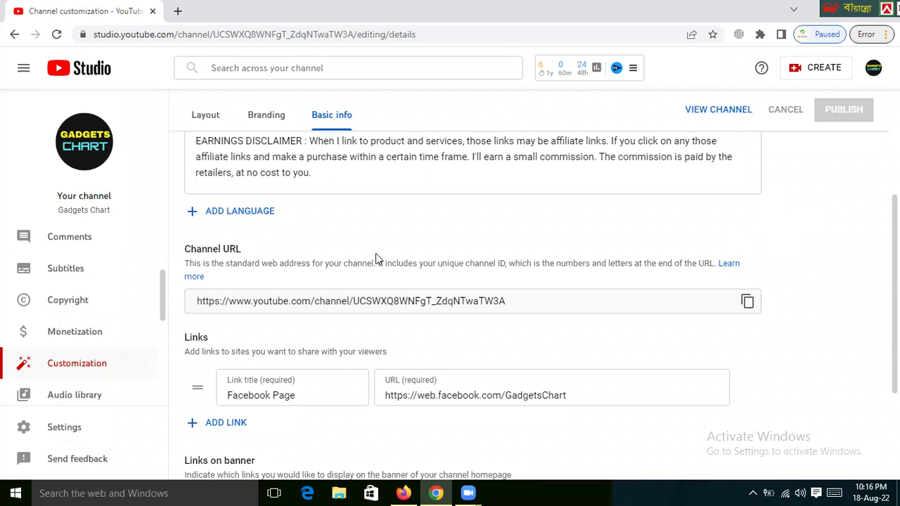
triple_click(506, 302)
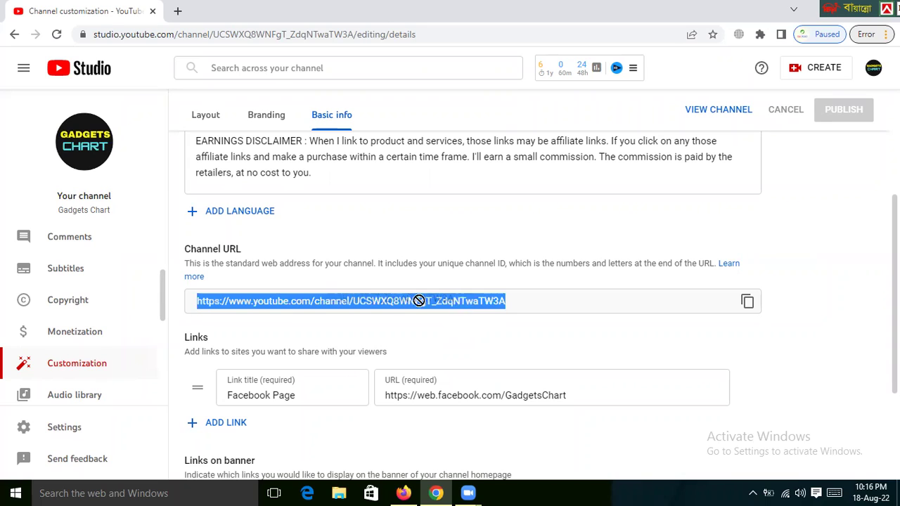
left_click(515, 302)
left_click_drag(505, 302, 197, 304)
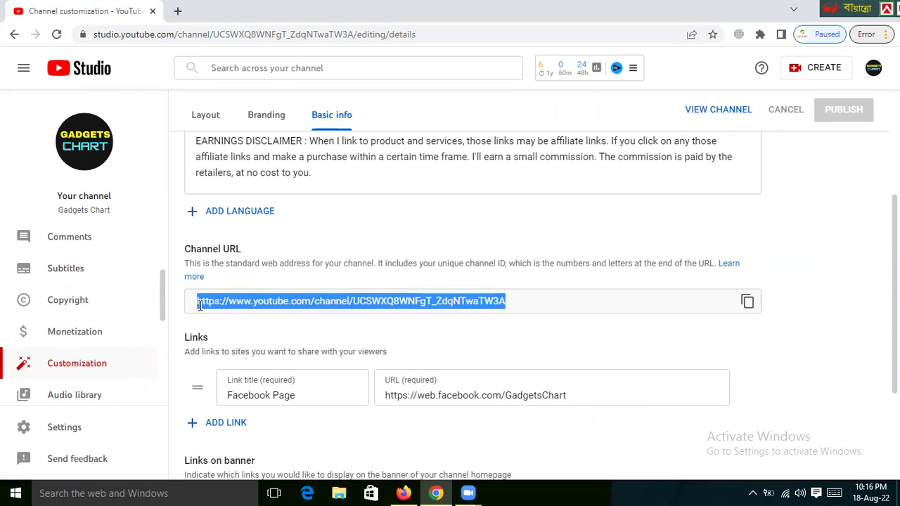
- Highlight the channel ID part of the standard Channel URL, and compare it with the custom web address of the channel open in Firefox
left_click(512, 304)
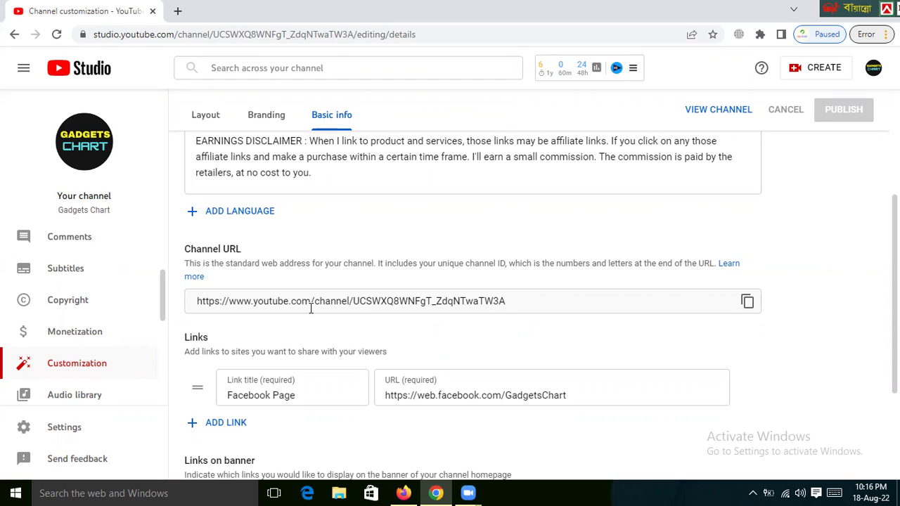
left_click_drag(316, 304, 506, 306)
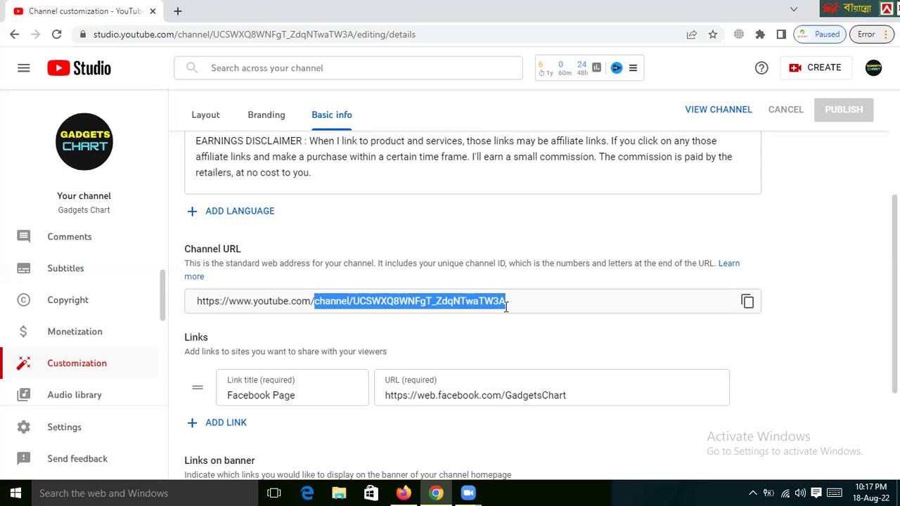
left_click(402, 493)
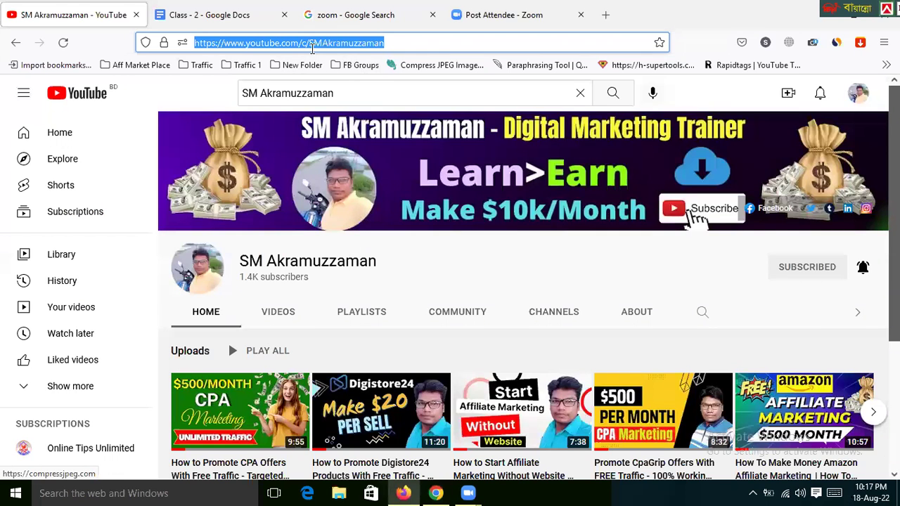
left_click(394, 43)
left_click_drag(394, 42, 183, 44)
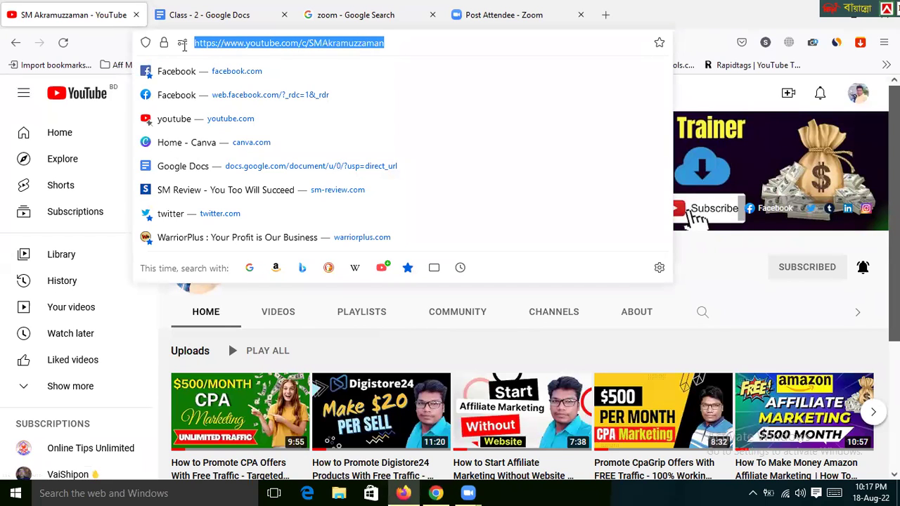
left_click(404, 42)
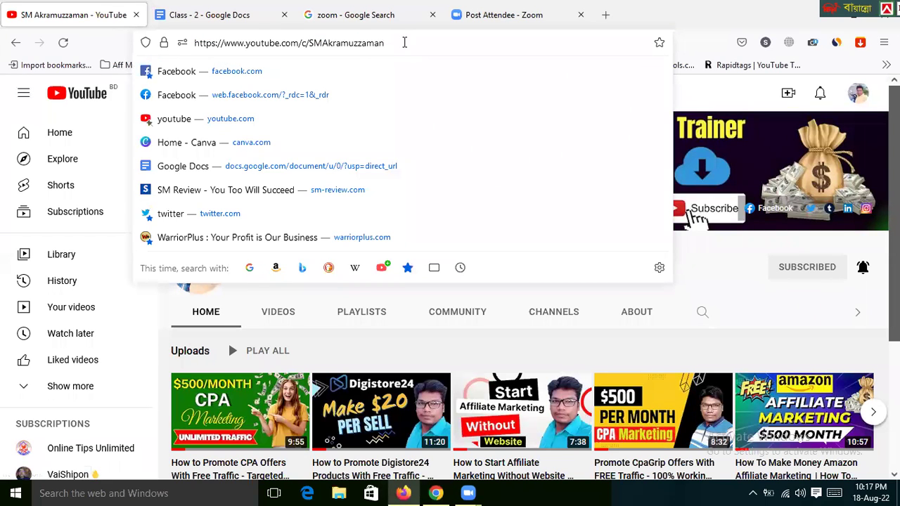
left_click_drag(309, 43, 452, 41)
left_click(454, 43)
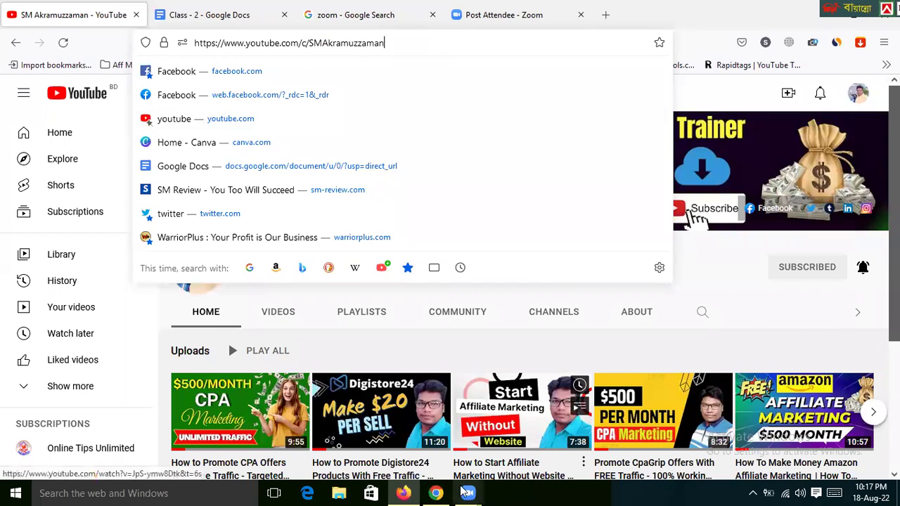
- Switch back to YouTube Studio in Chrome and highlight the Links heading and the Facebook Page link's URL
left_click(435, 493)
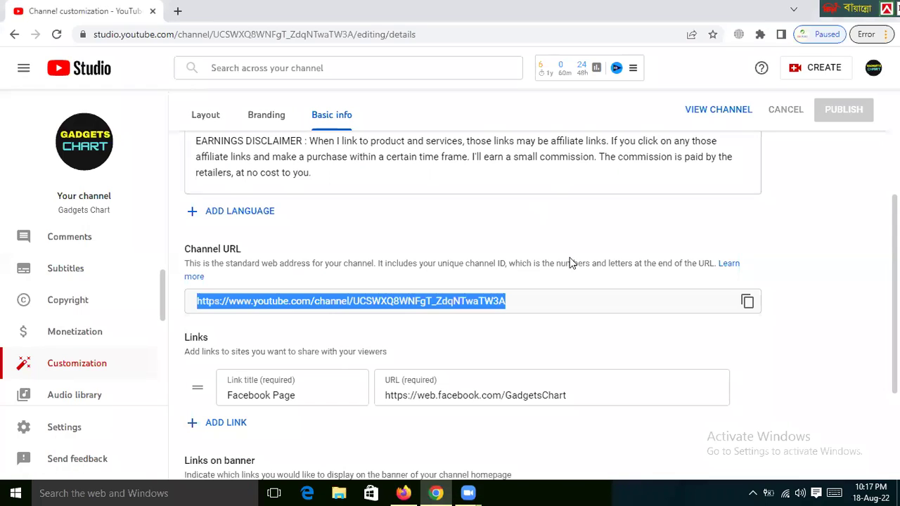
left_click(771, 248)
scroll(771, 248, "up", 1)
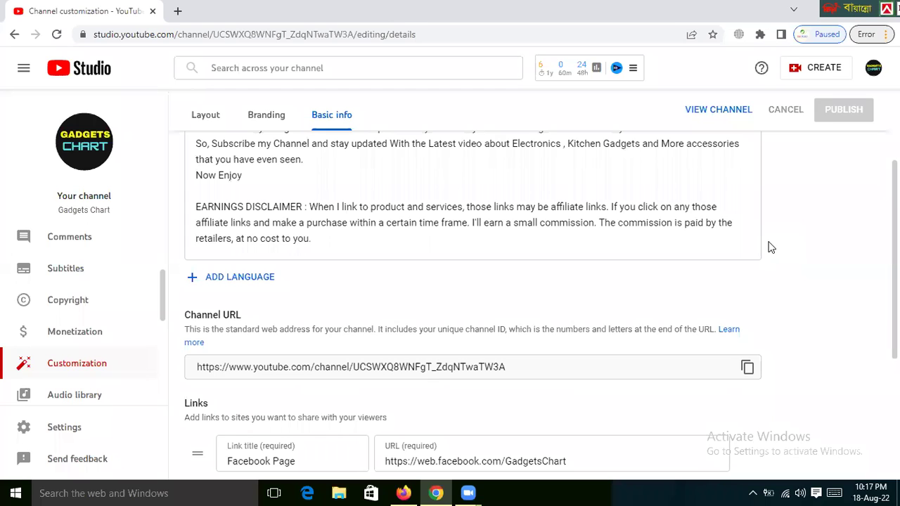
scroll(771, 248, "up", 1)
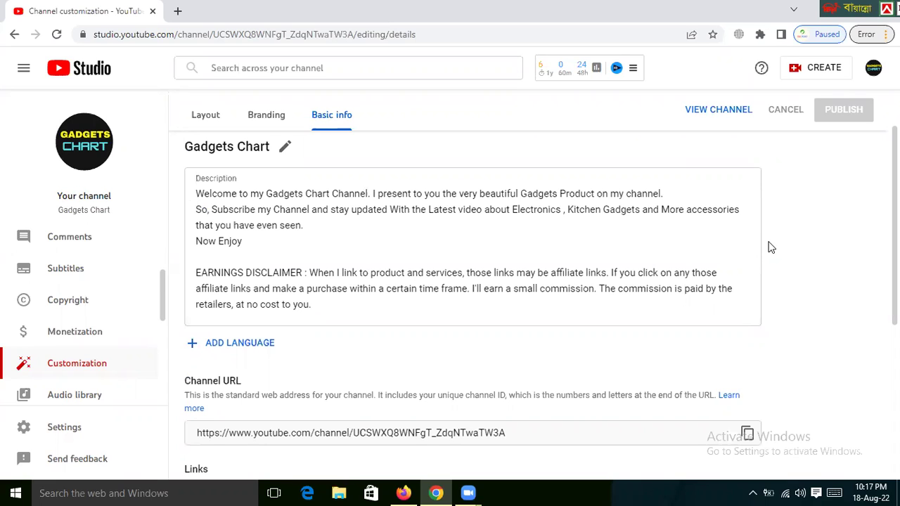
scroll(770, 247, "down", 2)
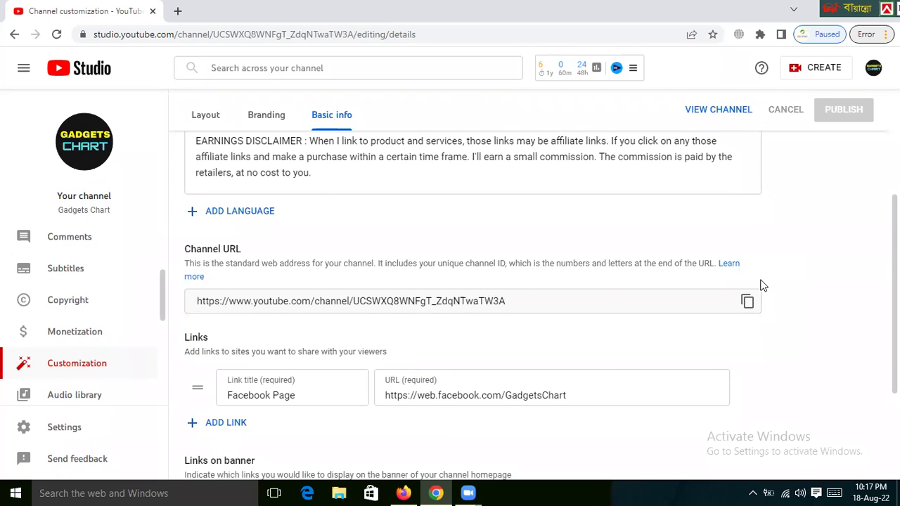
scroll(767, 278, "down", 1)
left_click_drag(210, 273, 183, 272)
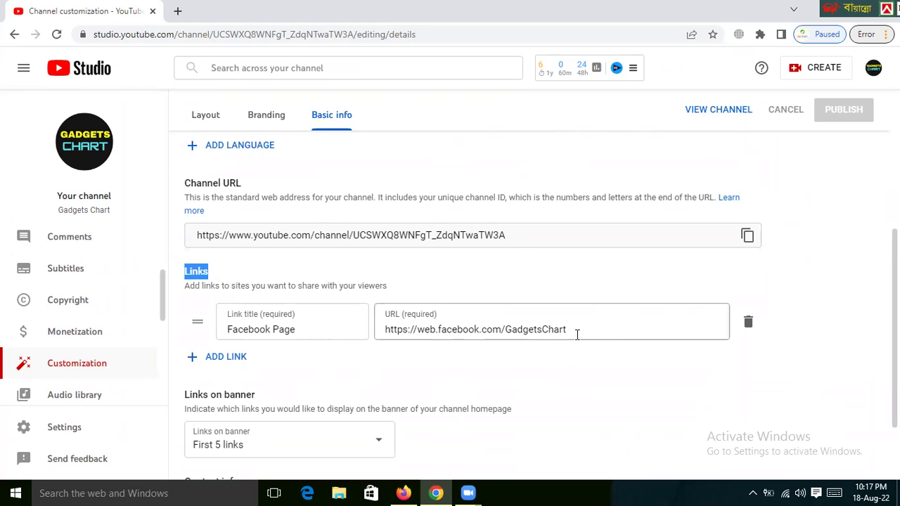
left_click_drag(577, 331, 382, 330)
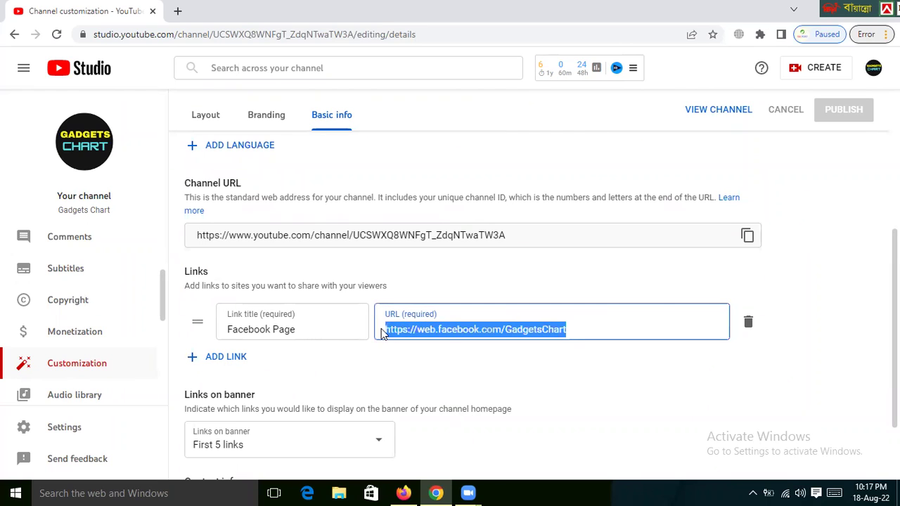
left_click(821, 249)
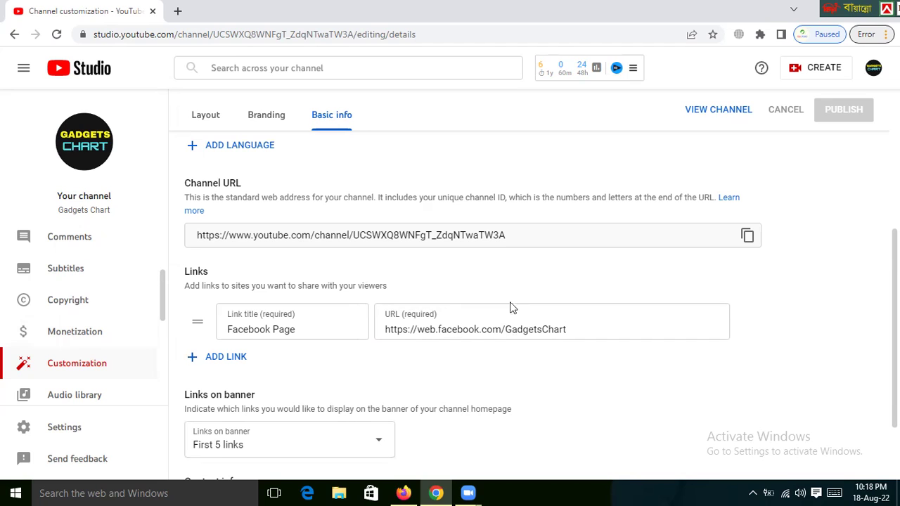
- Highlight the business e-mail address under Contact info
scroll(724, 355, "down", 2)
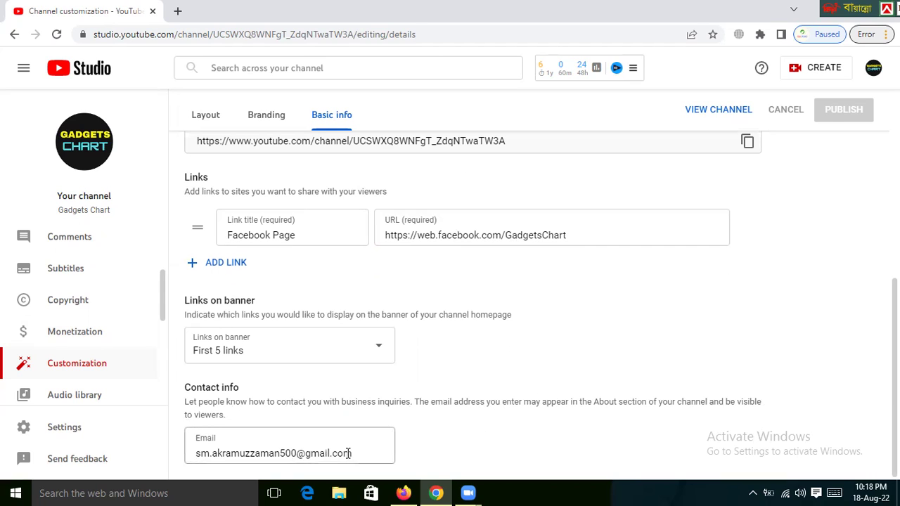
left_click_drag(357, 455, 190, 463)
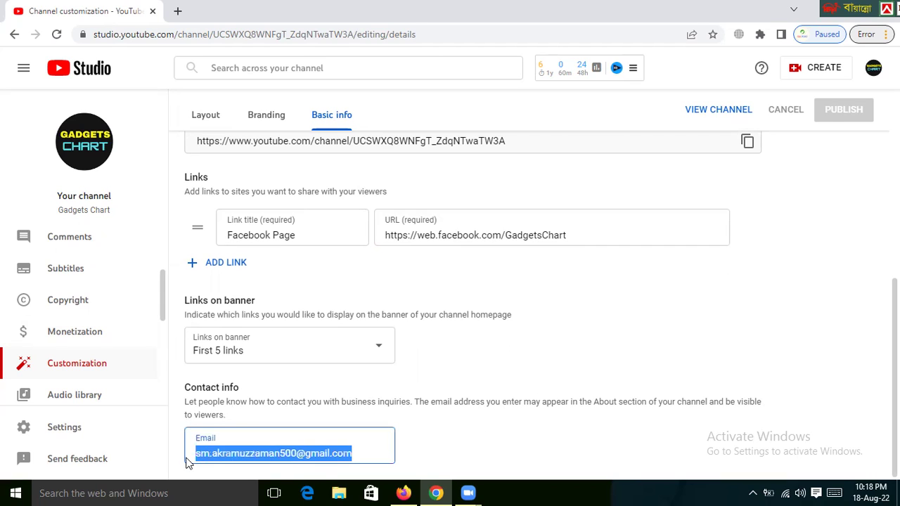
left_click(369, 453)
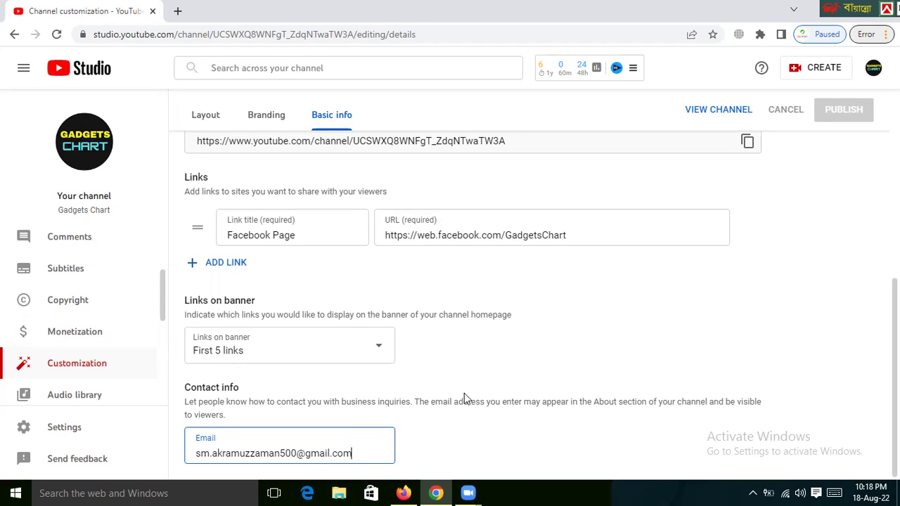
- Open the Studio settings and view the channel's basic info, placing the cursor in the empty Keywords field
scroll(112, 335, "down", 2)
scroll(106, 309, "down", 1)
scroll(100, 286, "up", 2)
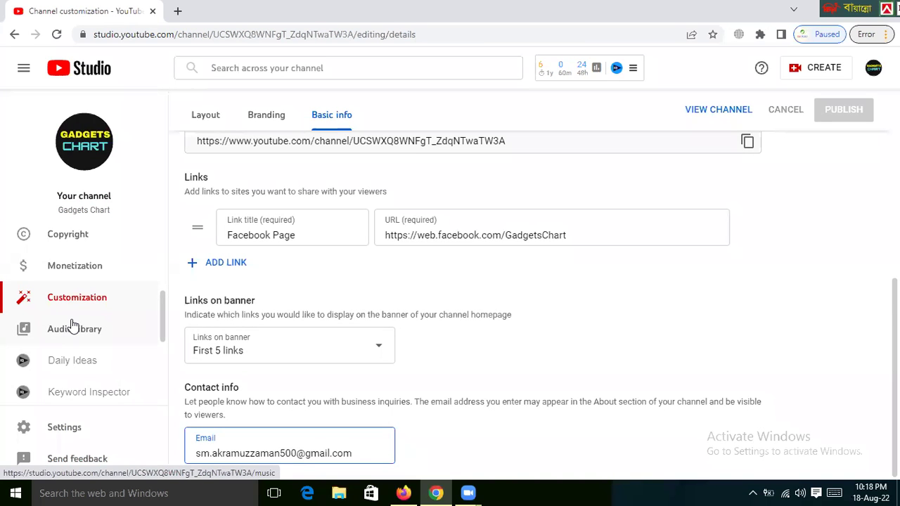
scroll(131, 356, "down", 3)
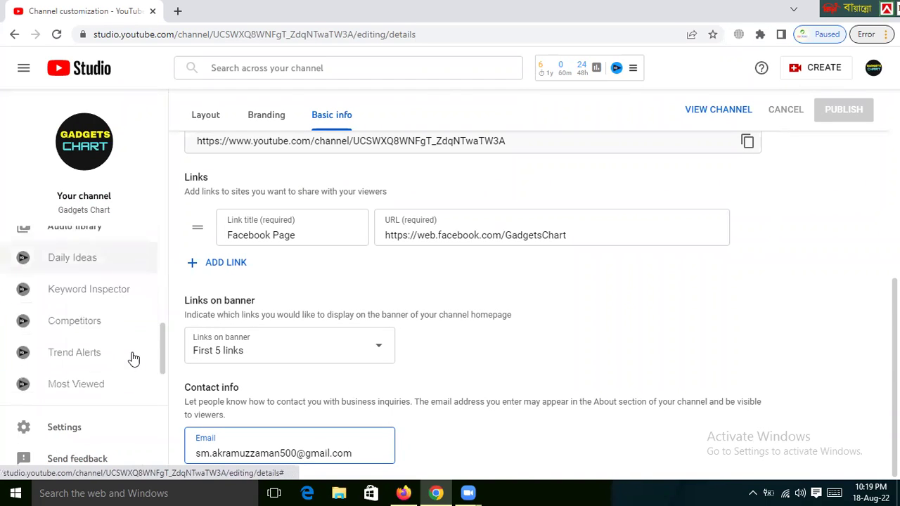
left_click(71, 435)
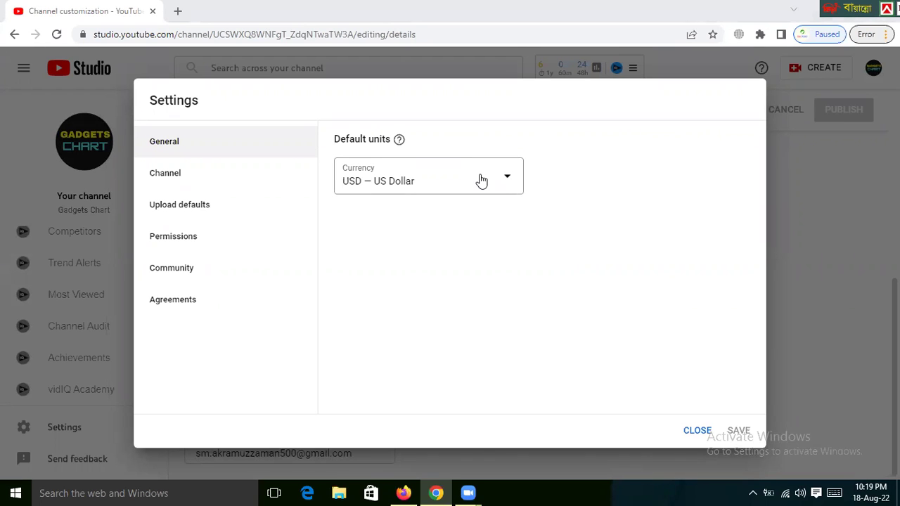
left_click(164, 172)
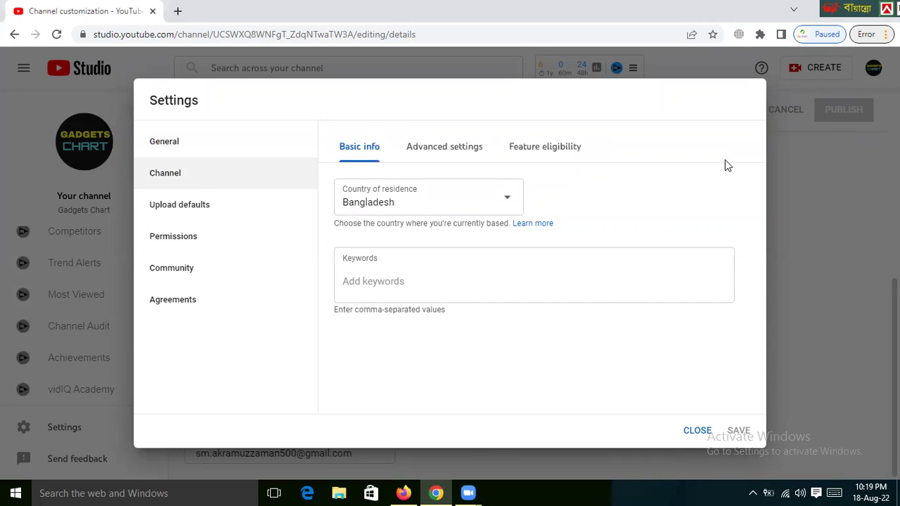
left_click(379, 281)
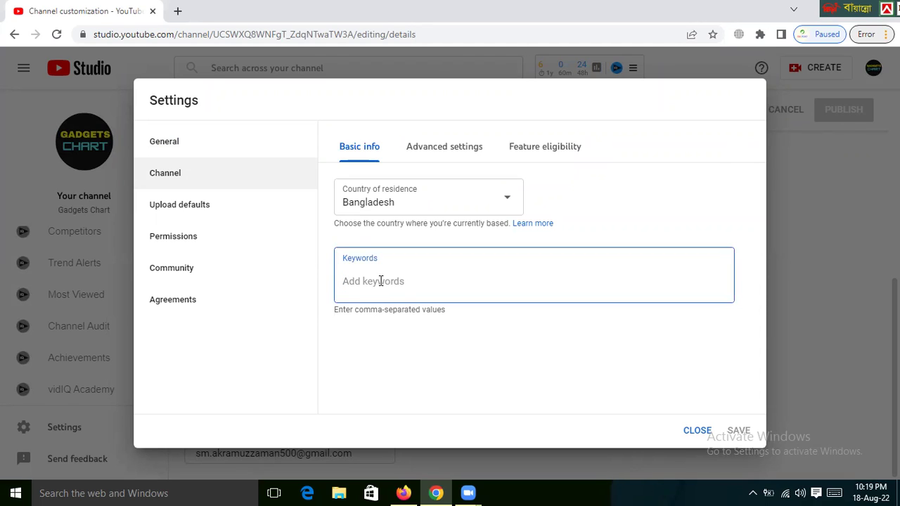
- Switch to Firefox, clear the YouTube search text and open the signed-in account's own channel
left_click(405, 492)
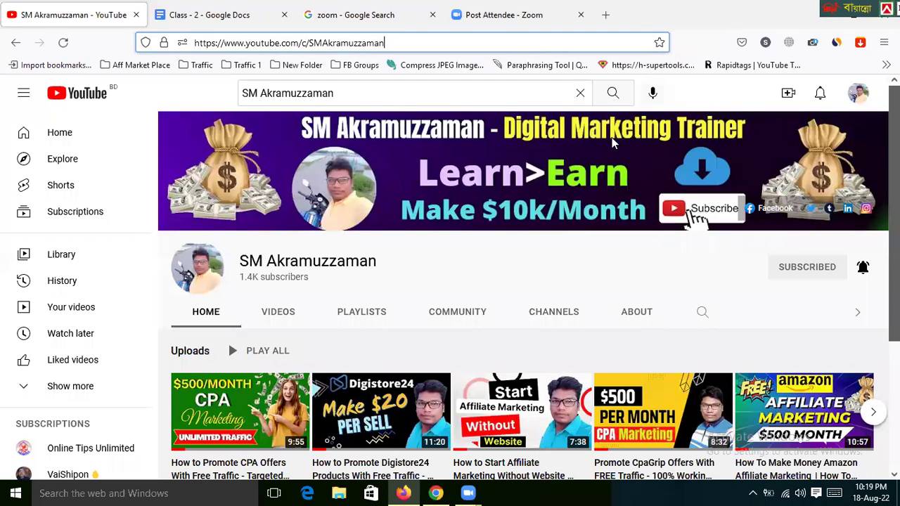
left_click(580, 93)
left_click(858, 99)
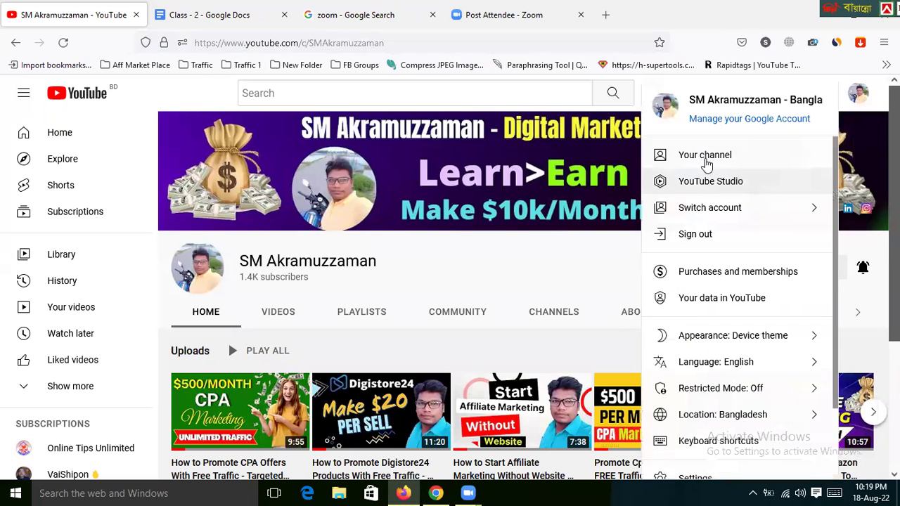
left_click(705, 156)
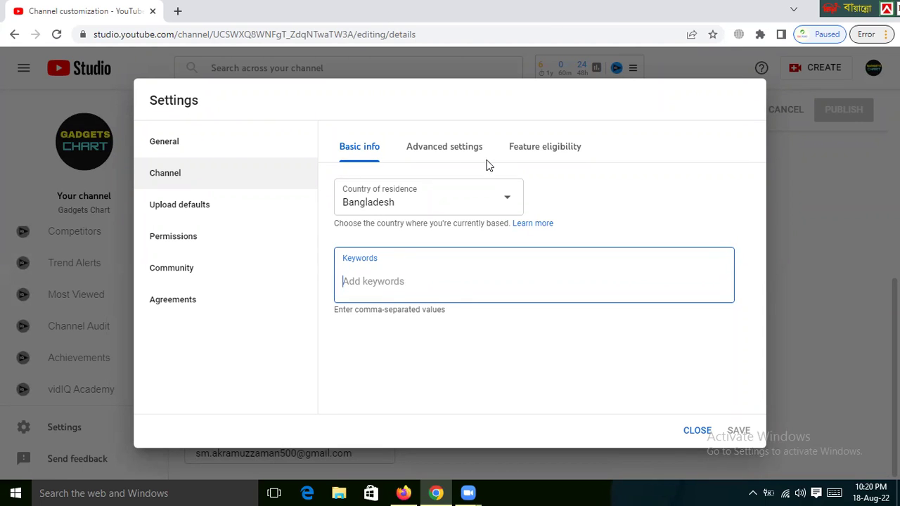
- Return to YouTube Studio in Chrome and examine the channel's basic info and advanced settings, from Audience down to Other settings
left_click(464, 149)
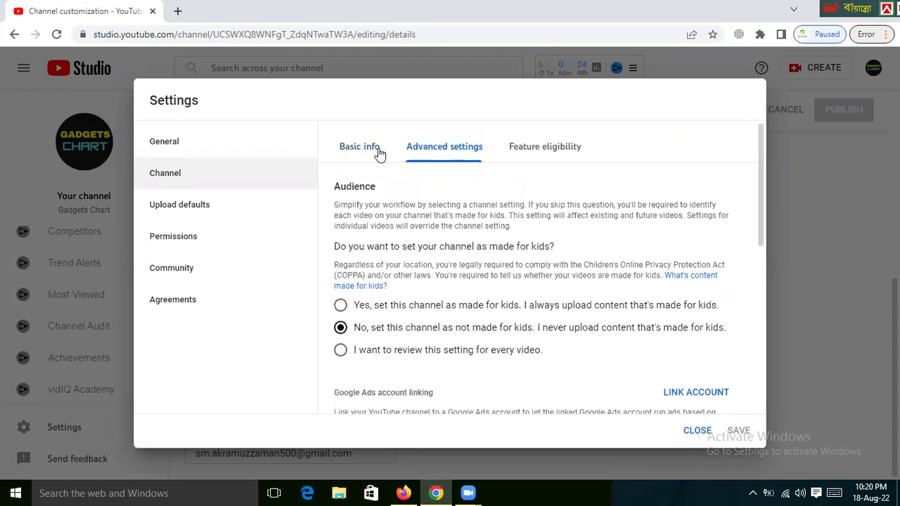
left_click(373, 147)
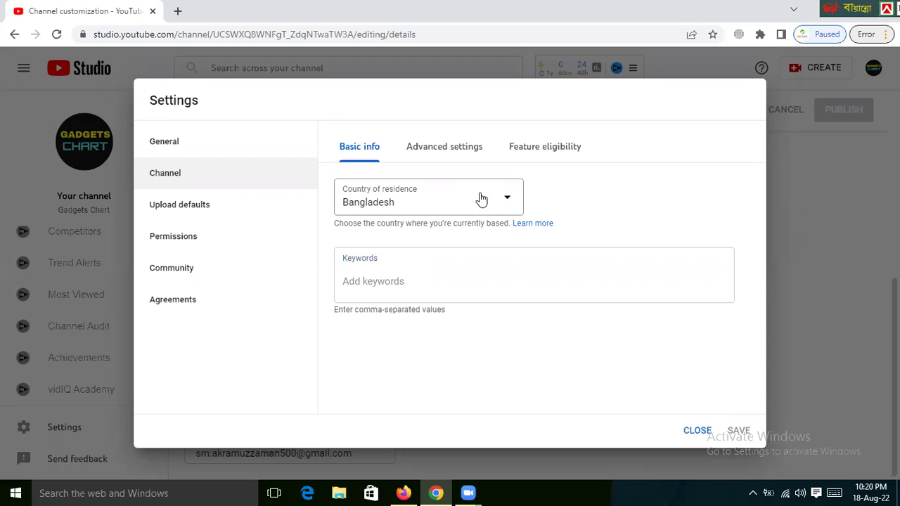
left_click(448, 147)
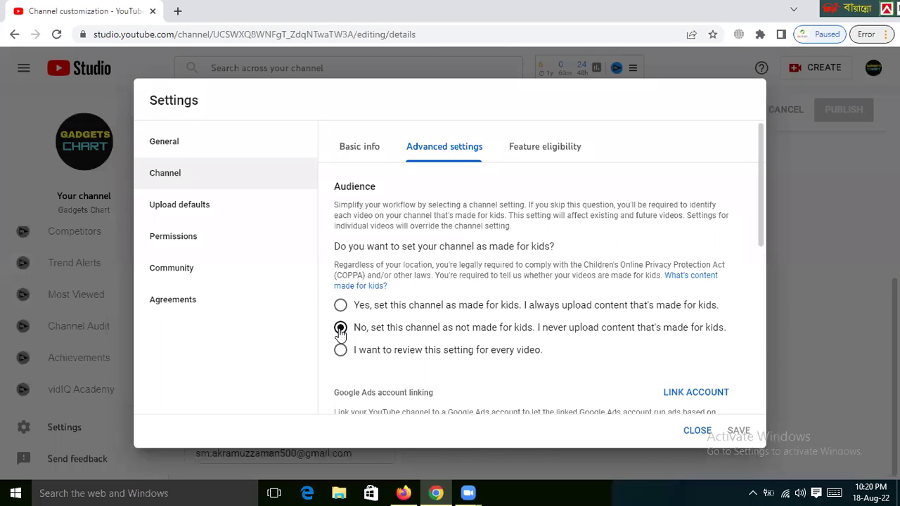
scroll(636, 316, "down", 1)
scroll(637, 316, "down", 3)
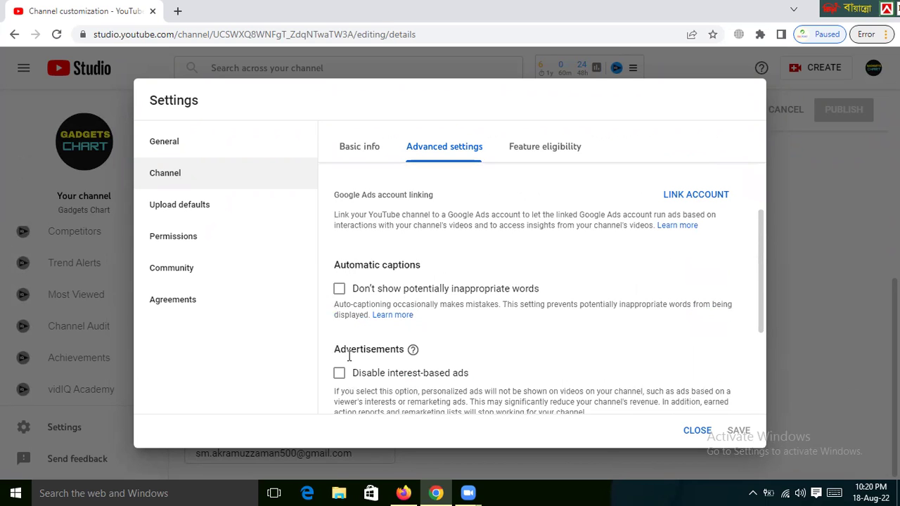
scroll(572, 328, "down", 2)
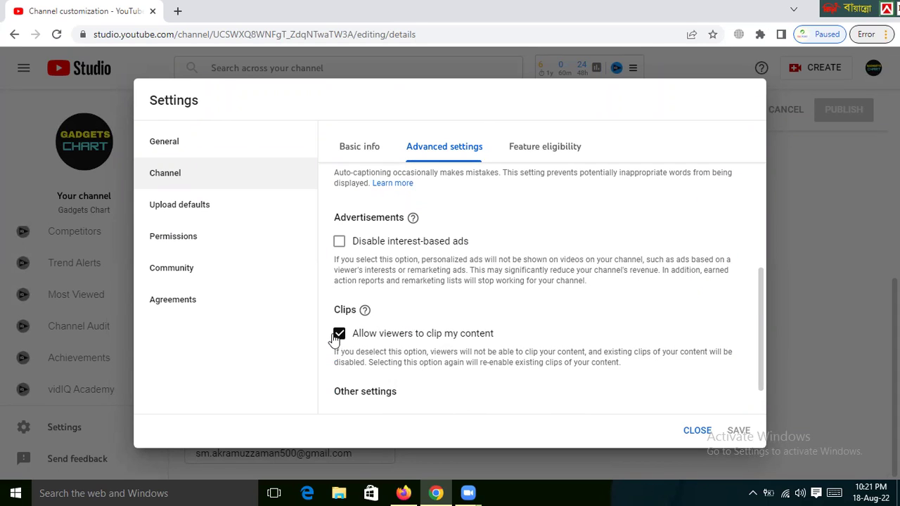
scroll(583, 355, "down", 1)
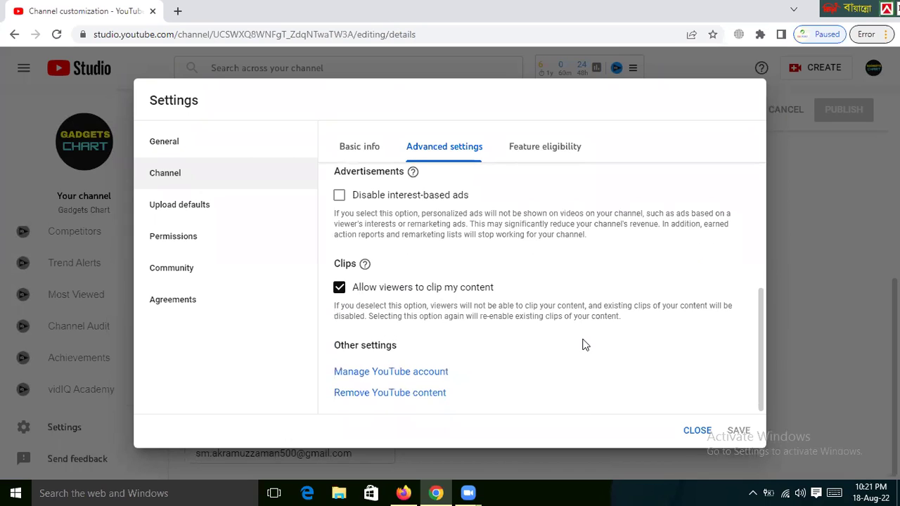
scroll(590, 320, "up", 4)
scroll(590, 319, "down", 4)
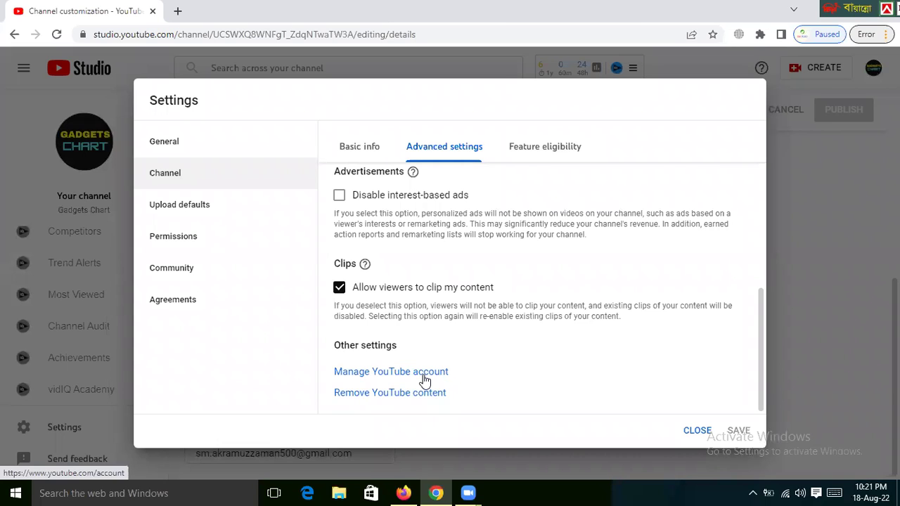
- View the channel's feature eligibility and highlight the status labels of the Standard and Intermediate features
left_click(556, 148)
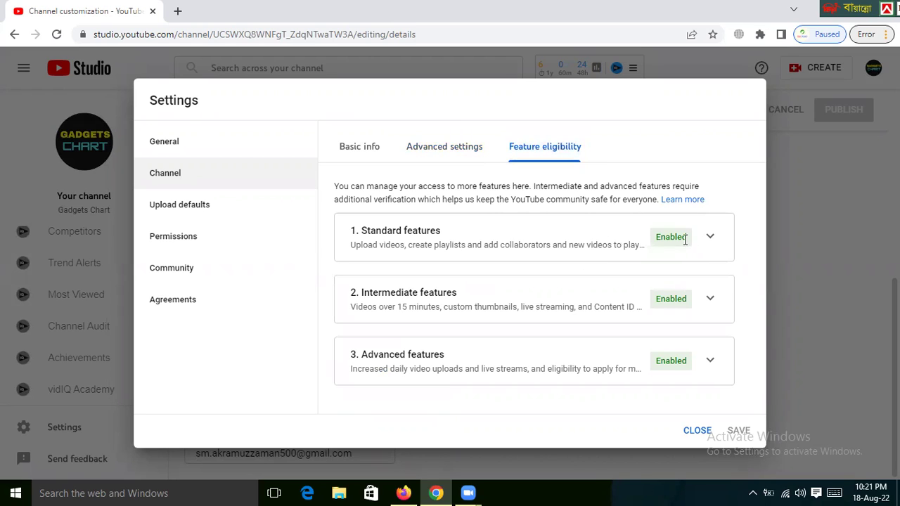
left_click_drag(686, 238, 657, 241)
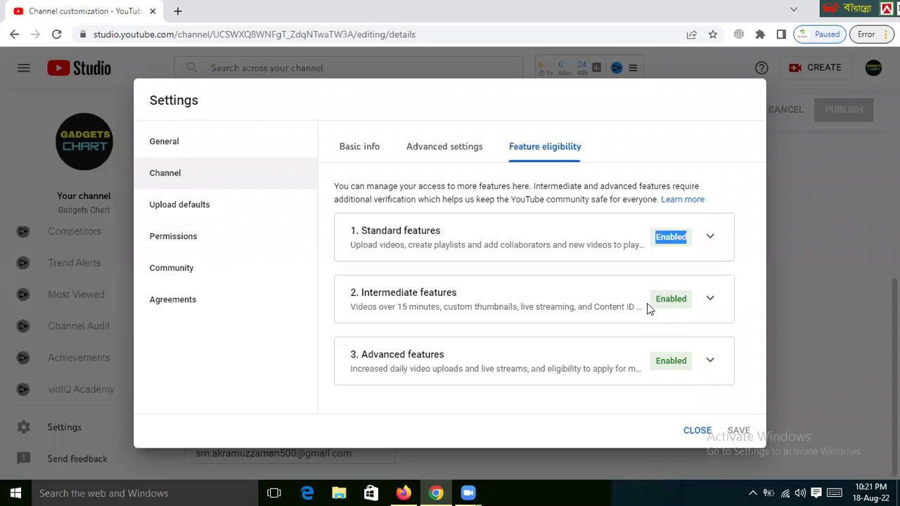
left_click_drag(686, 302, 653, 299)
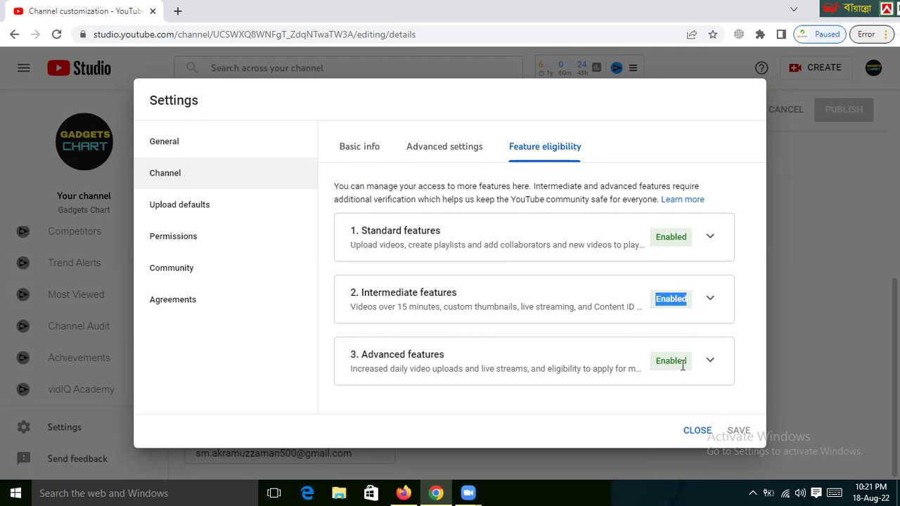
left_click_drag(689, 240, 663, 237)
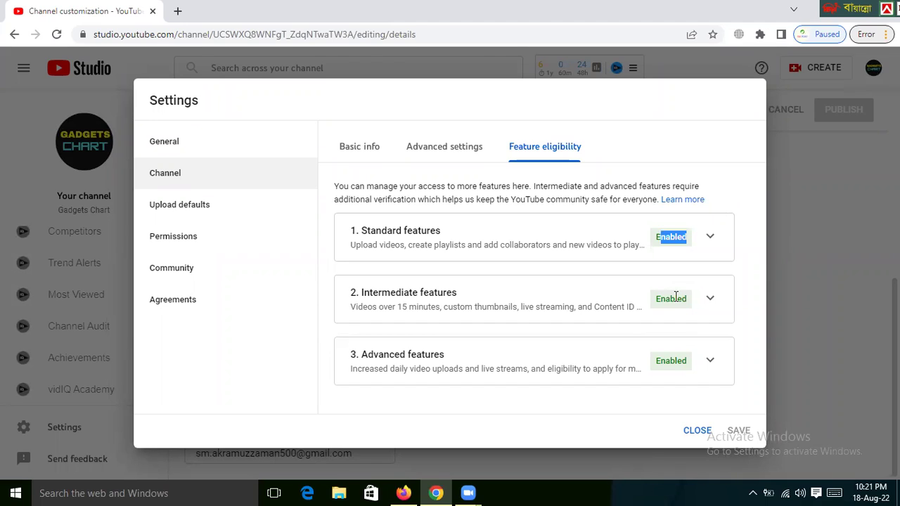
- Highlight the parts of the Intermediate features description in turn: videos over 15 minutes, custom thumbnails, live streaming and Content ID
left_click_drag(398, 307, 441, 307)
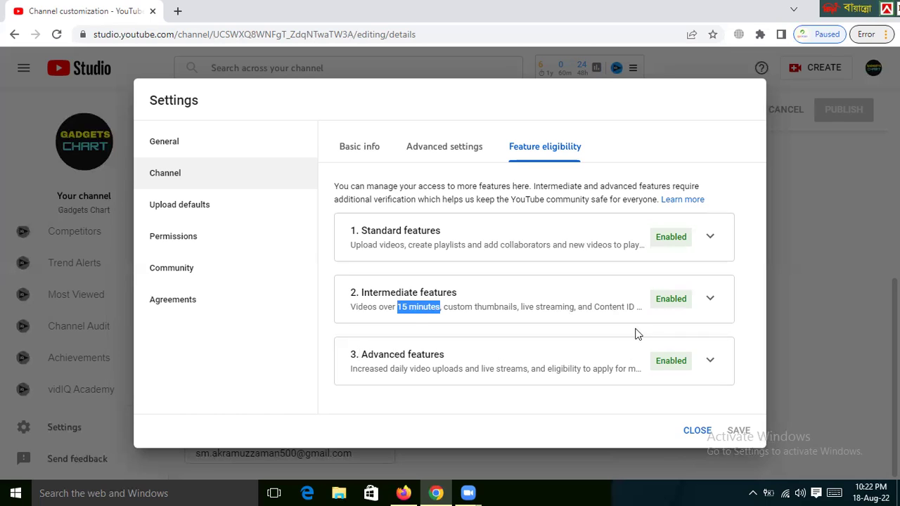
left_click(584, 309)
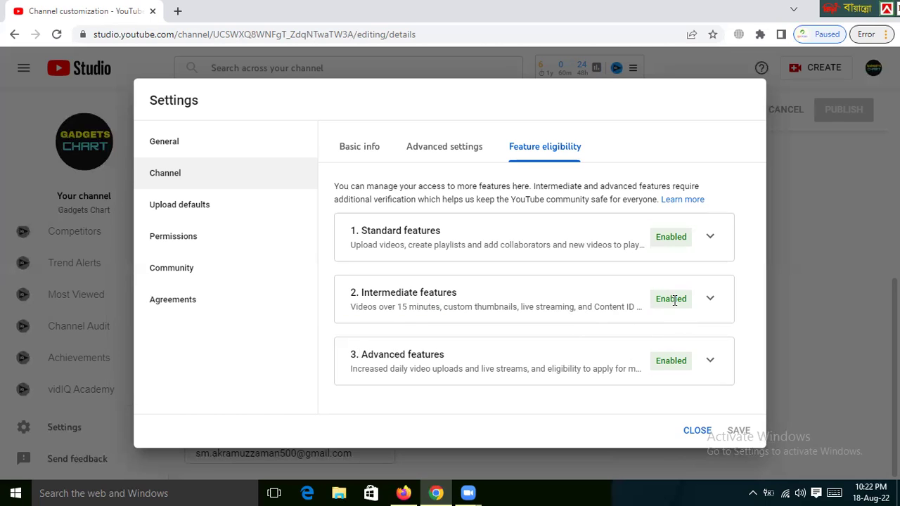
left_click_drag(351, 308, 441, 308)
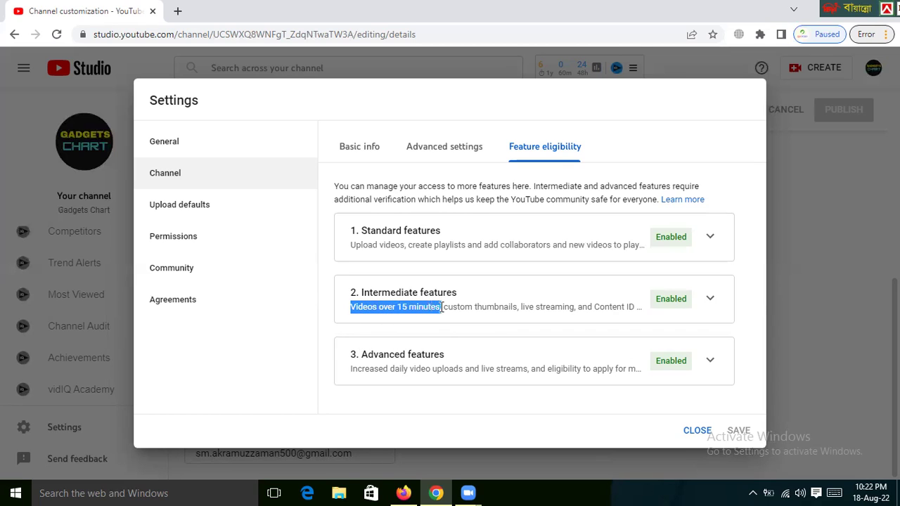
left_click(429, 307)
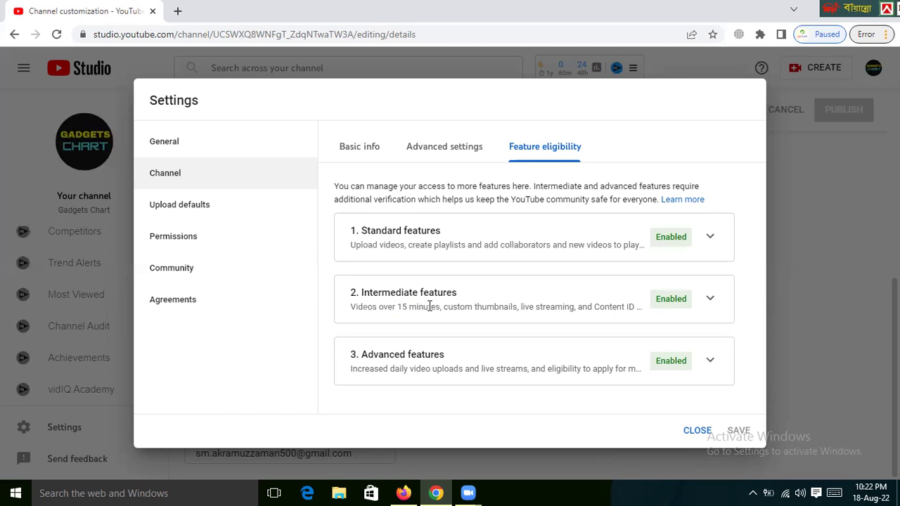
left_click_drag(447, 308, 518, 308)
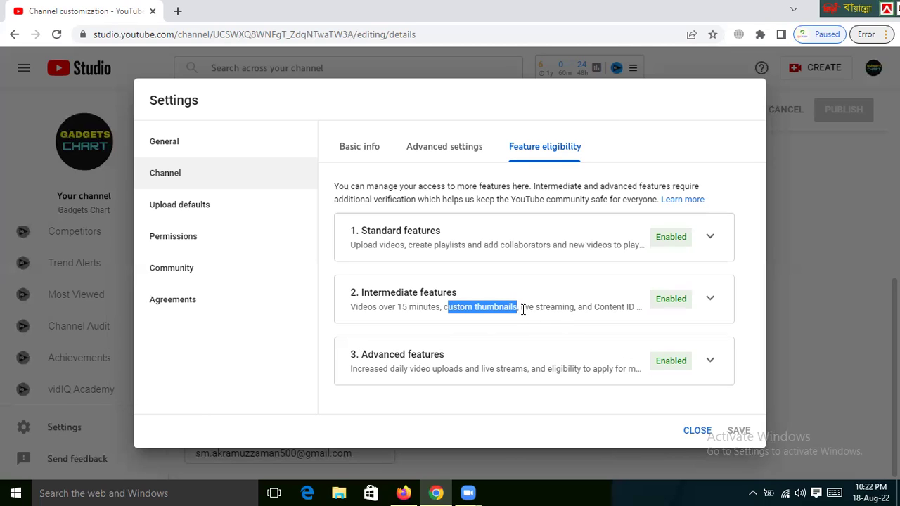
left_click_drag(521, 307, 578, 310)
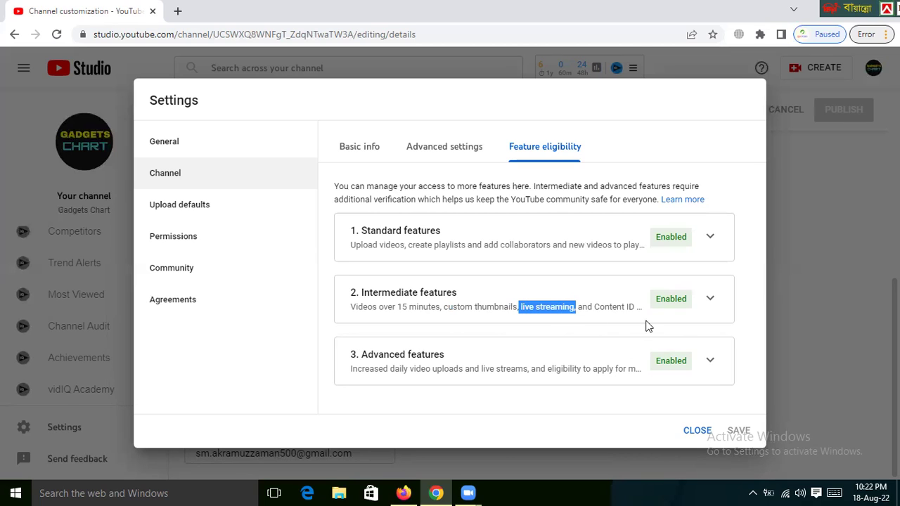
left_click_drag(634, 307, 617, 307)
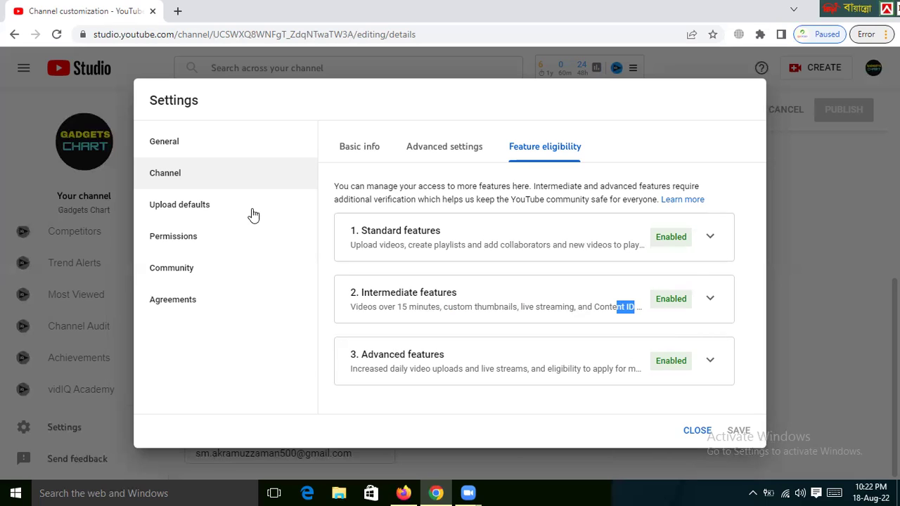
- View the basic info of the upload defaults, going through the Title, Description, Visibility options and Tags fields
left_click(180, 213)
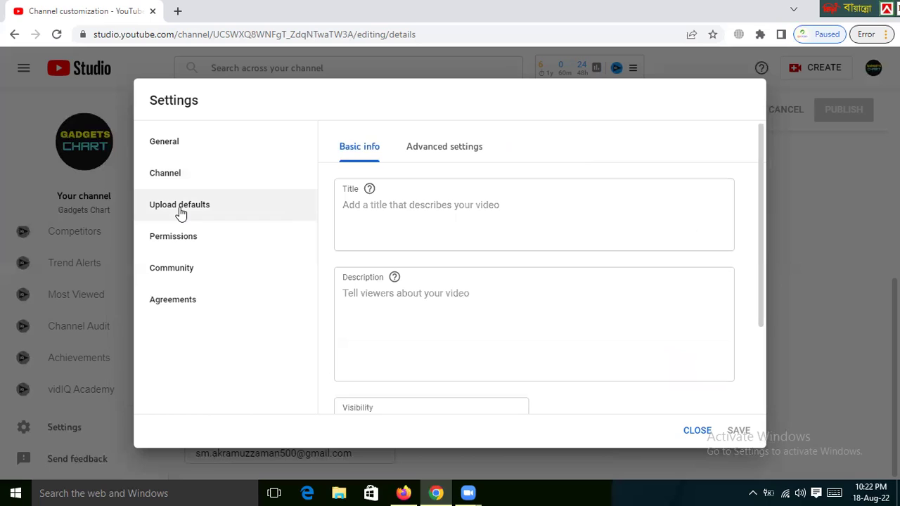
left_click(443, 208)
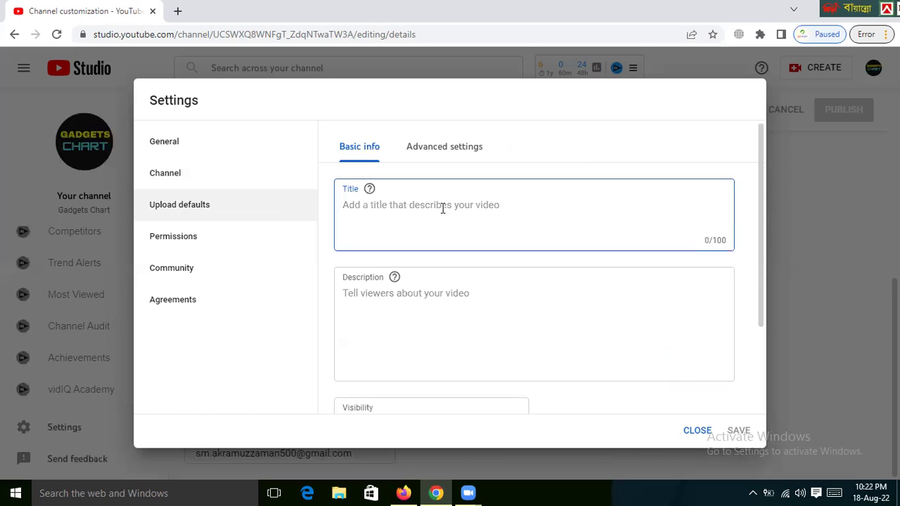
left_click(457, 301)
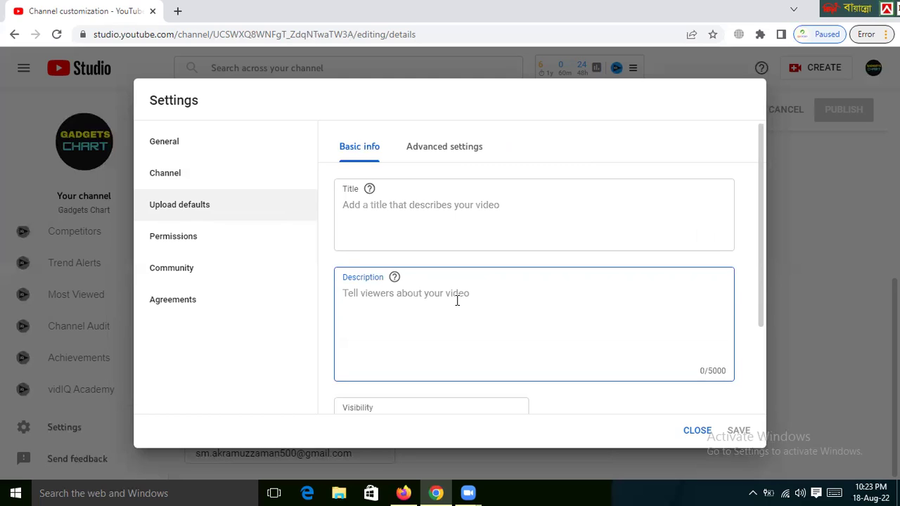
scroll(470, 357, "down", 2)
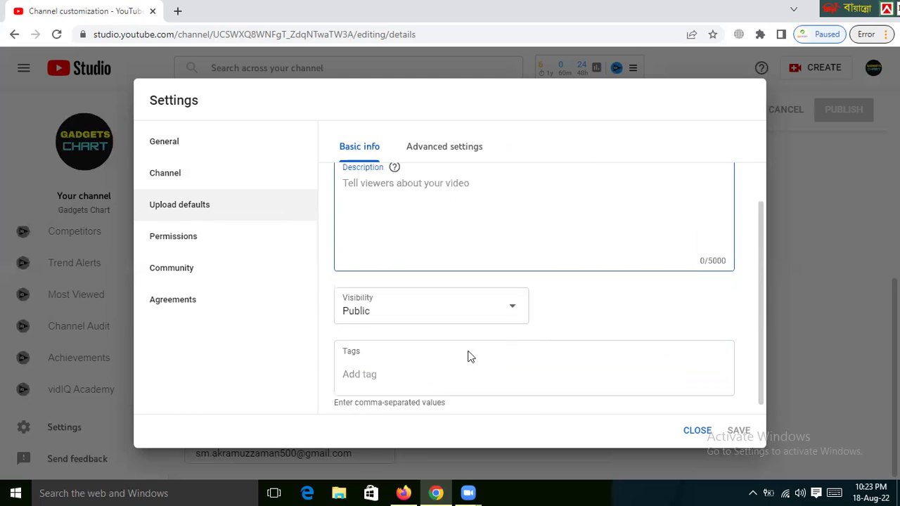
left_click(513, 301)
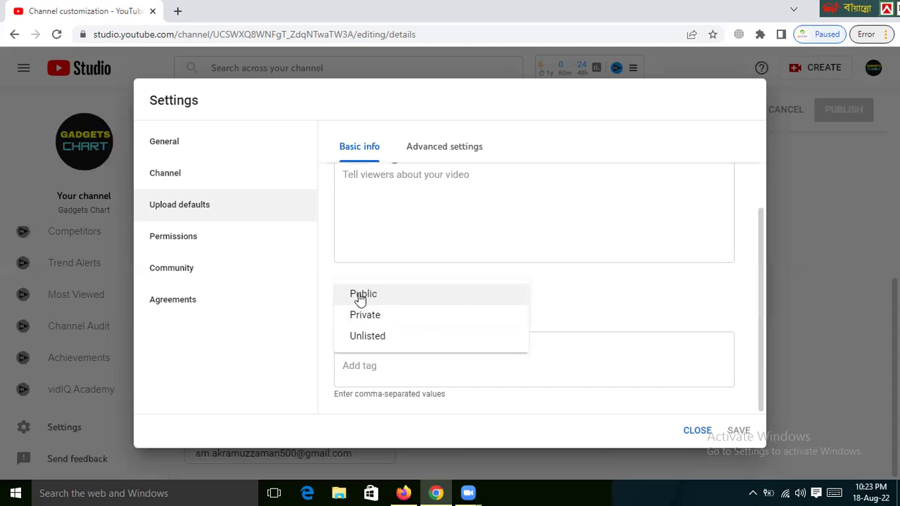
left_click(622, 268)
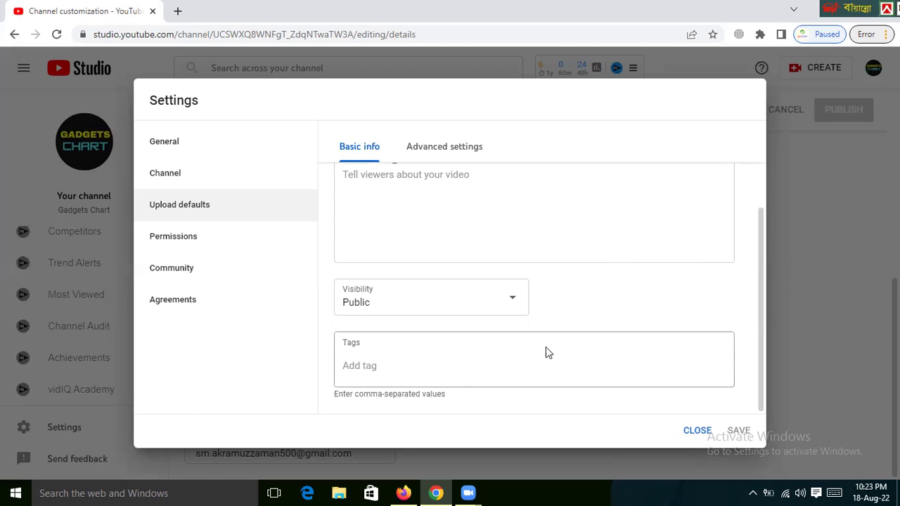
scroll(545, 351, "up", 2)
scroll(562, 311, "down", 3)
left_click(395, 363)
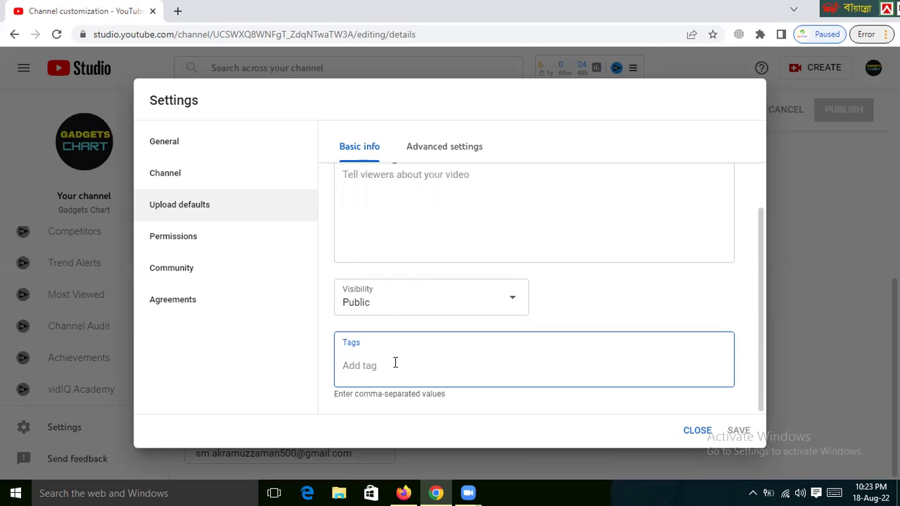
- View the upload defaults' advanced settings down to Comments, checking the License options and keeping Creative Commons - Attribution
left_click(431, 149)
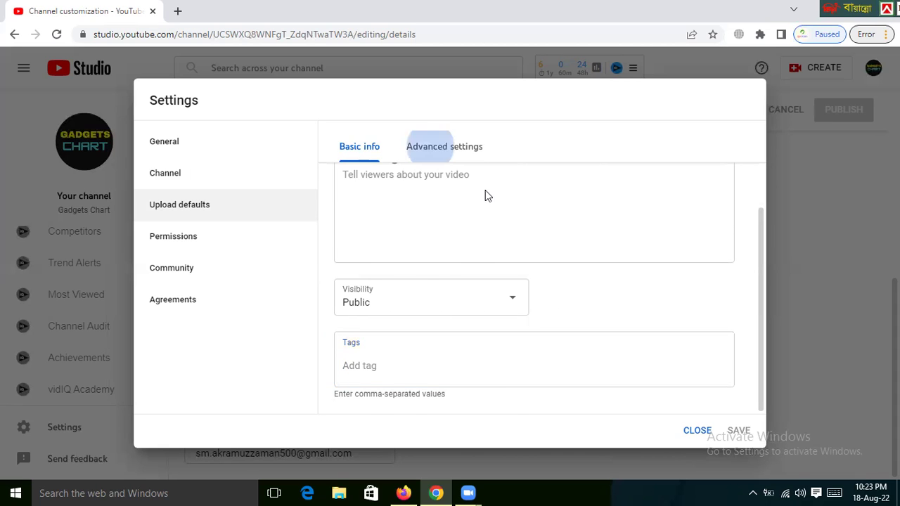
scroll(716, 330, "up", 2)
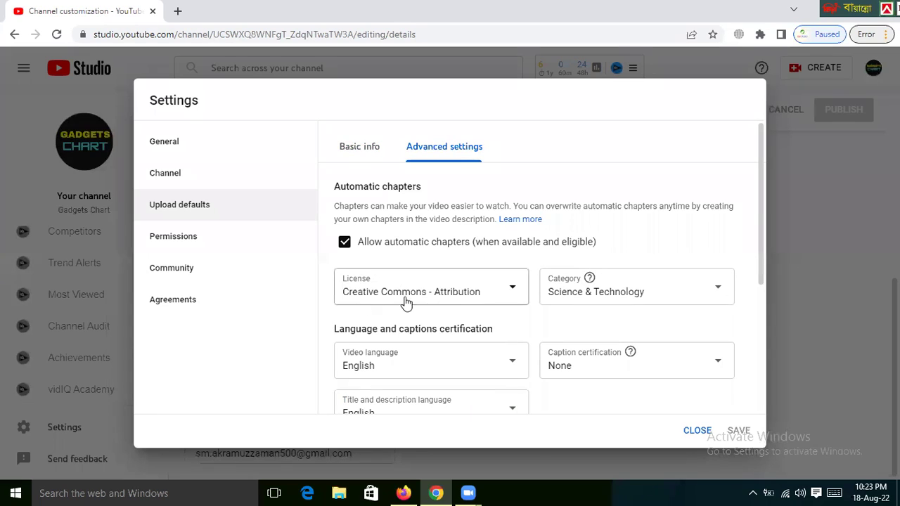
left_click(515, 291)
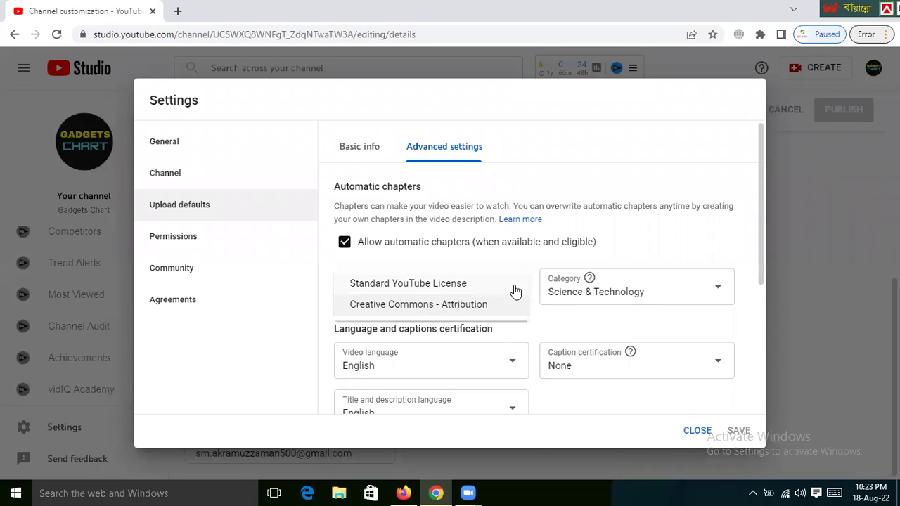
left_click(465, 310)
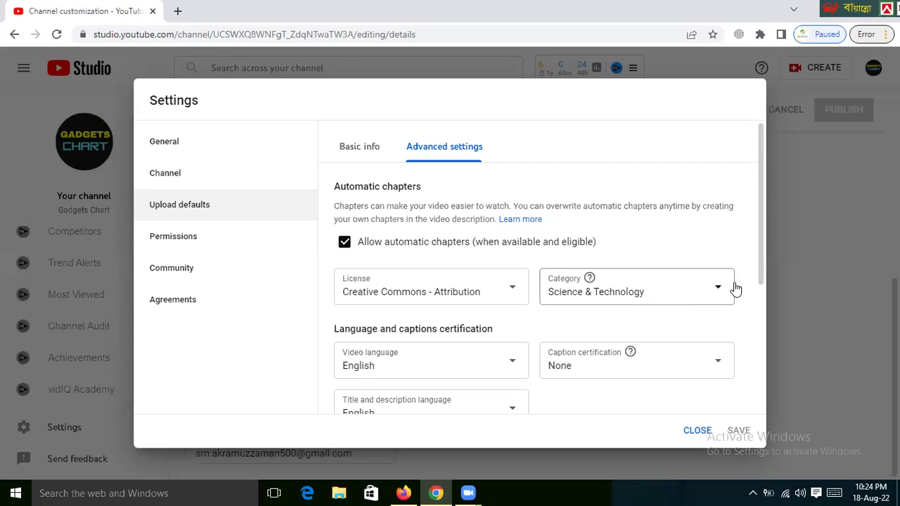
scroll(735, 288, "down", 2)
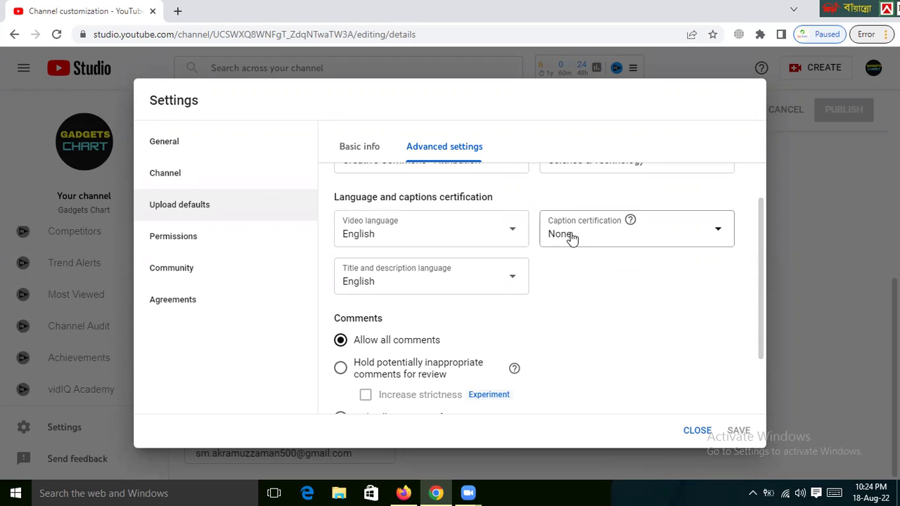
scroll(558, 320, "down", 1)
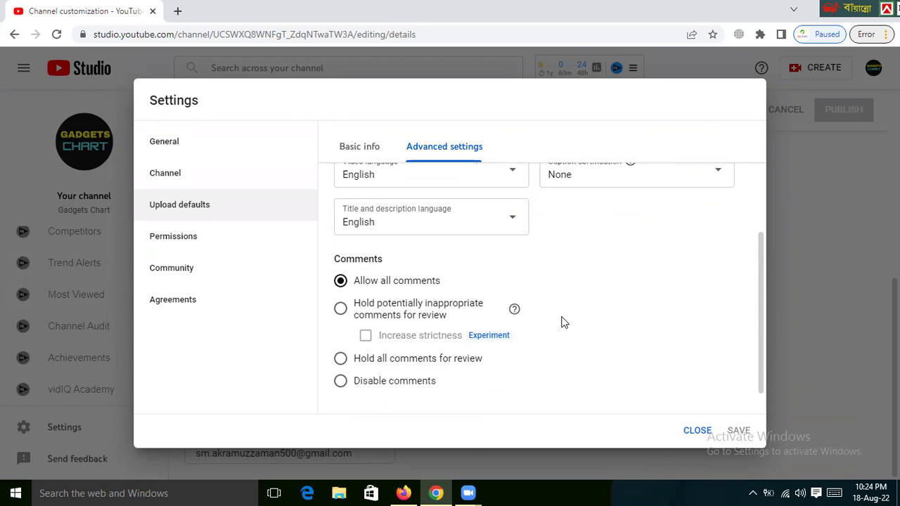
scroll(561, 322, "down", 1)
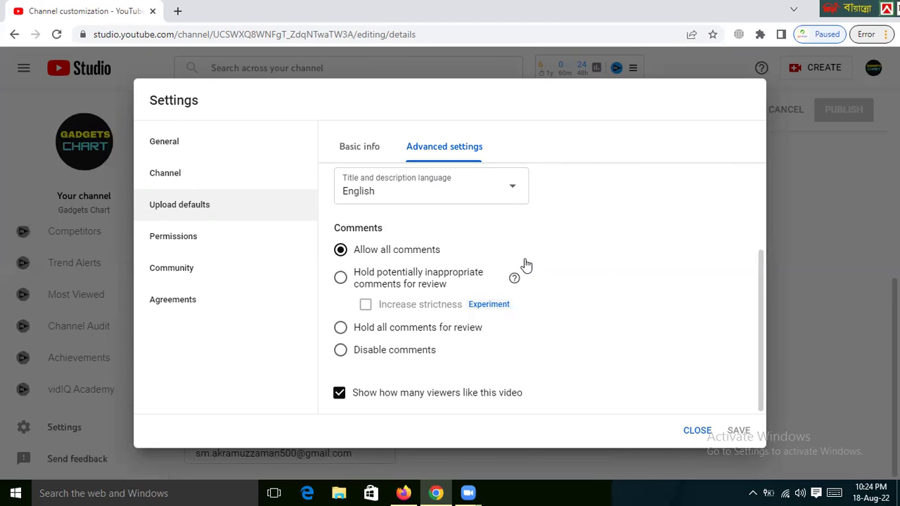
- Look briefly at the YouTube channel in Firefox, return to Chrome, and view the channel's Permissions, highlighting the owner's e-mail
left_click(403, 493)
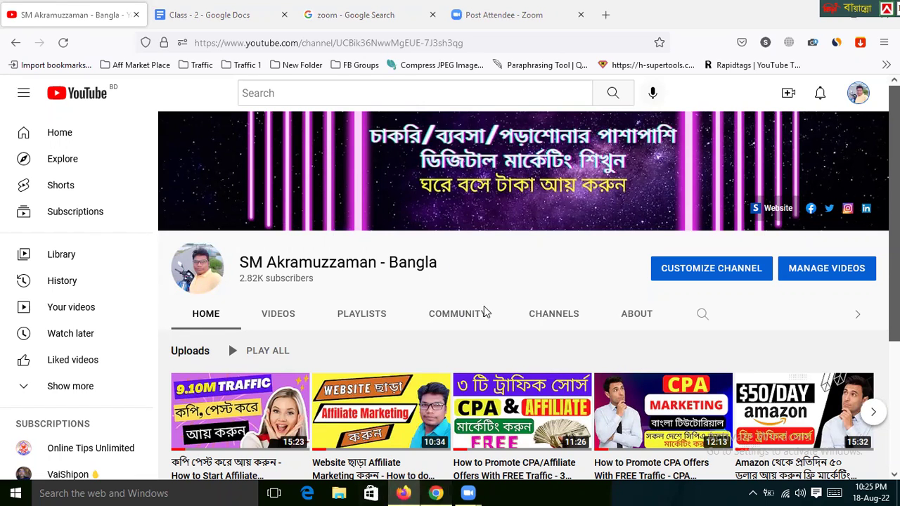
left_click(436, 493)
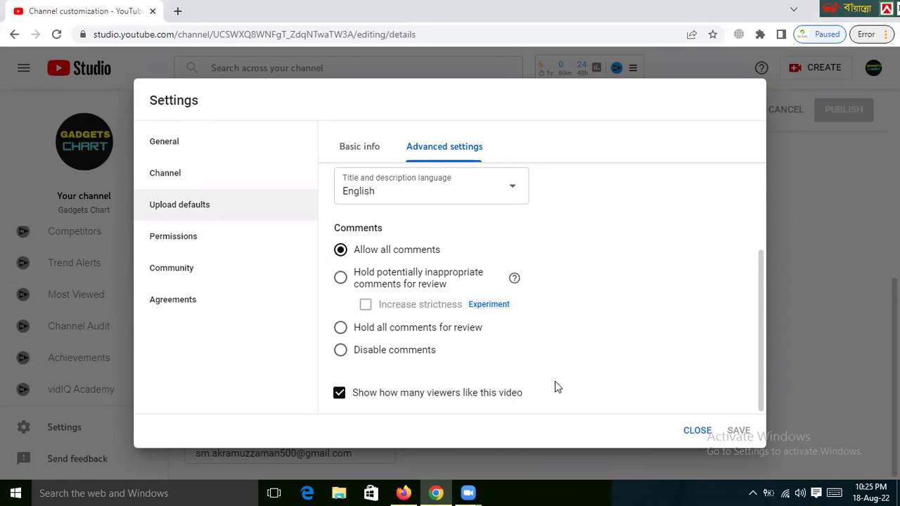
left_click(181, 243)
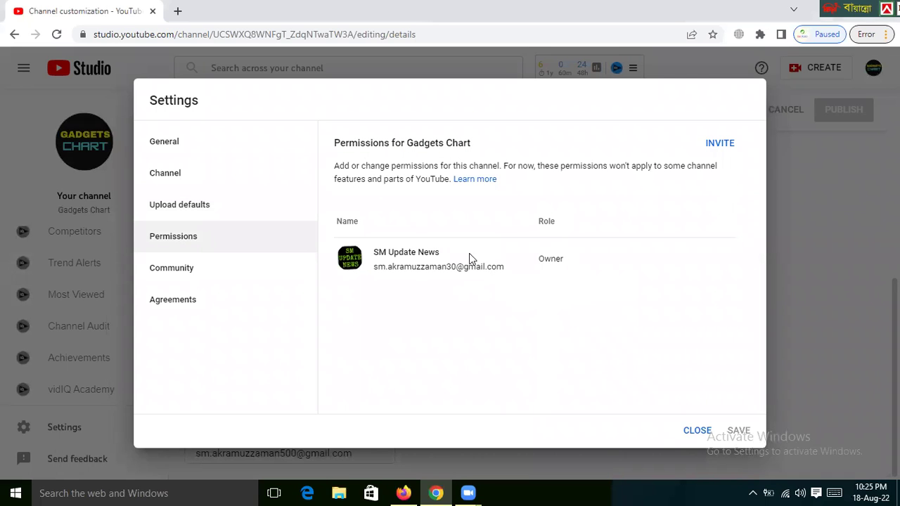
left_click_drag(496, 268, 378, 268)
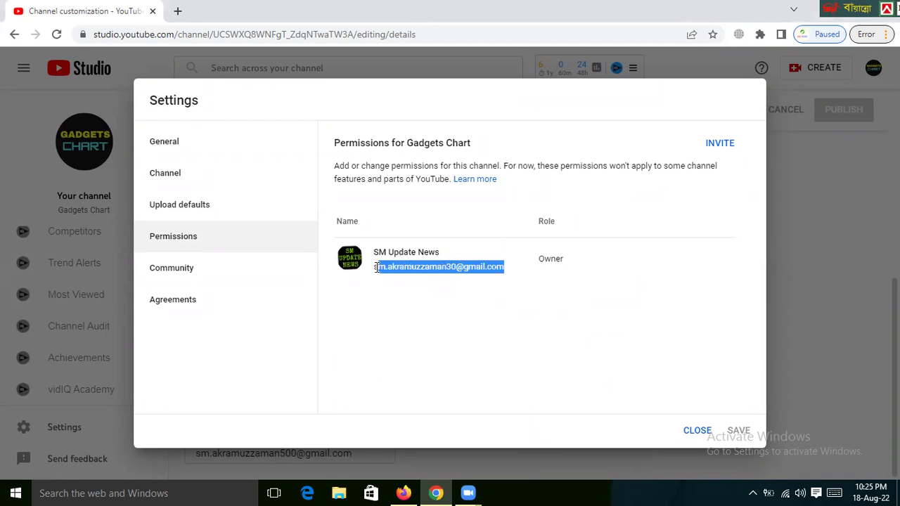
left_click(561, 327)
- View the Community and Agreements settings and close the settings dialog without saving
left_click(180, 275)
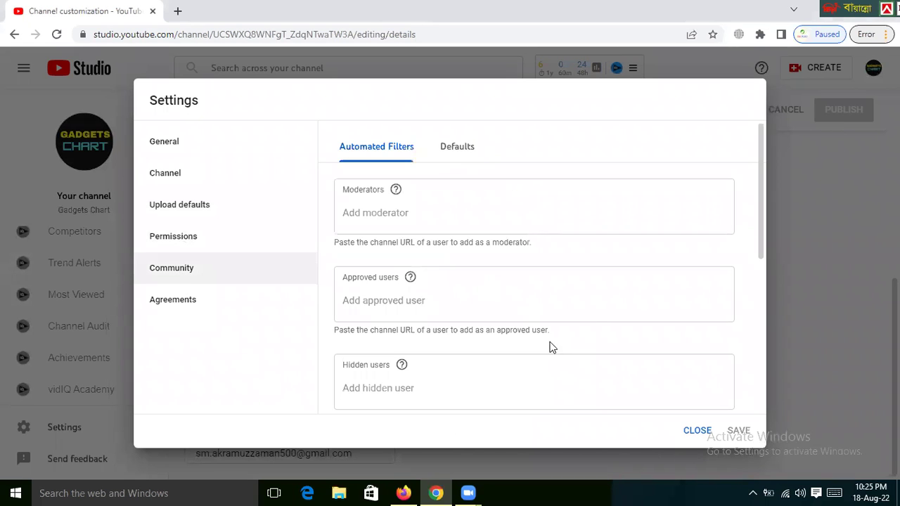
left_click(162, 301)
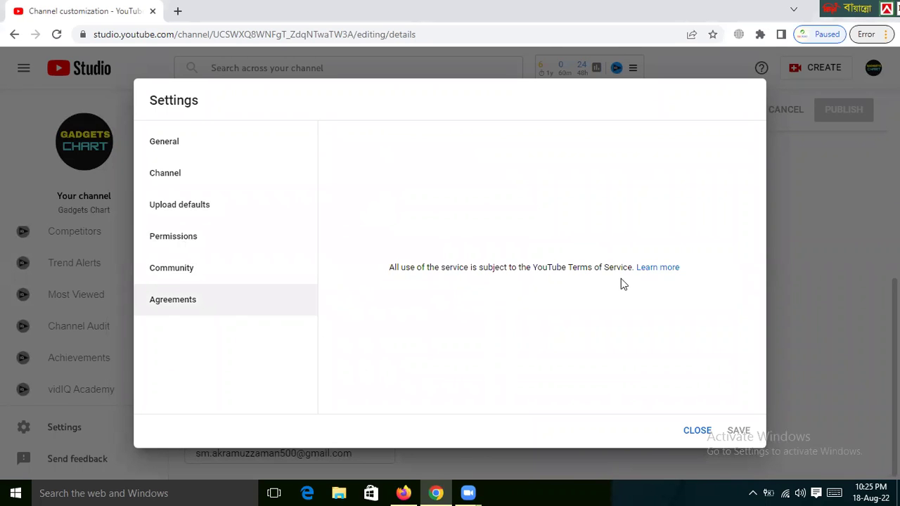
left_click(697, 431)
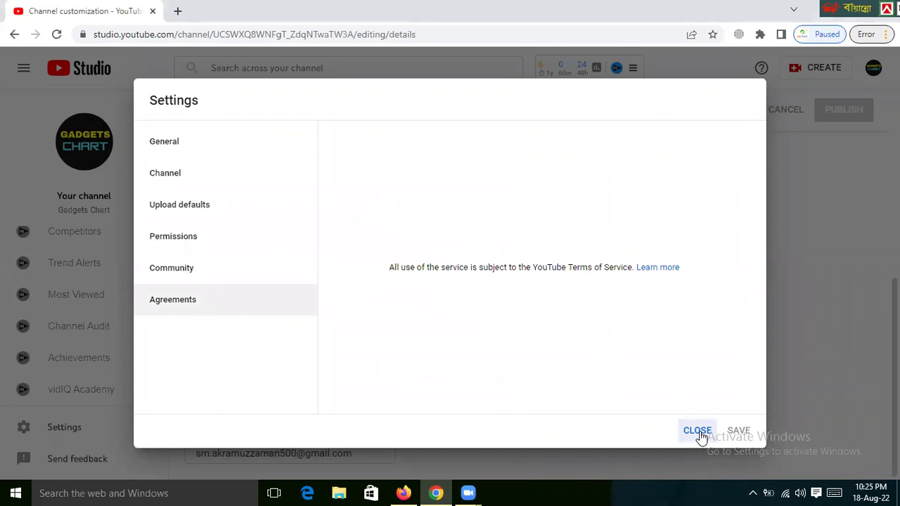
- Go to the Studio channel dashboard and open the Gadgets Chart channel's own YouTube page
scroll(751, 351, "up", 1)
scroll(751, 351, "up", 4)
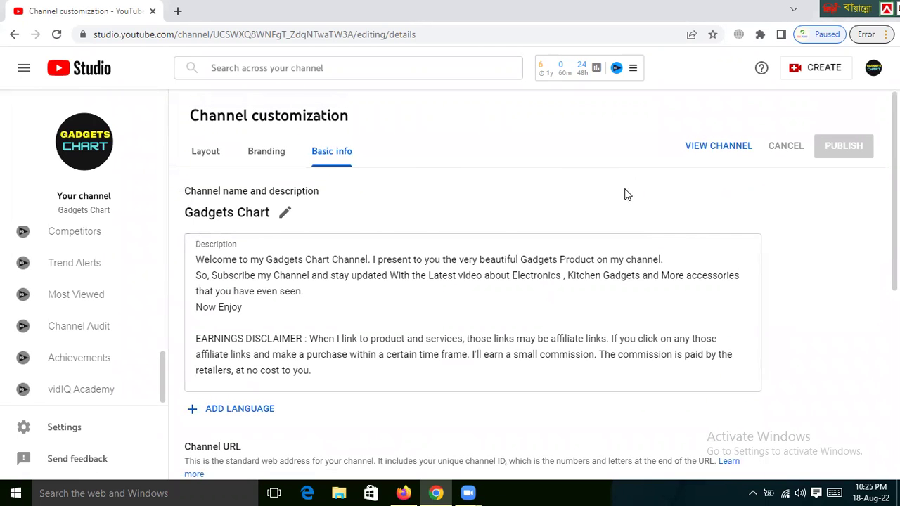
scroll(114, 317, "up", 8)
left_click(63, 248)
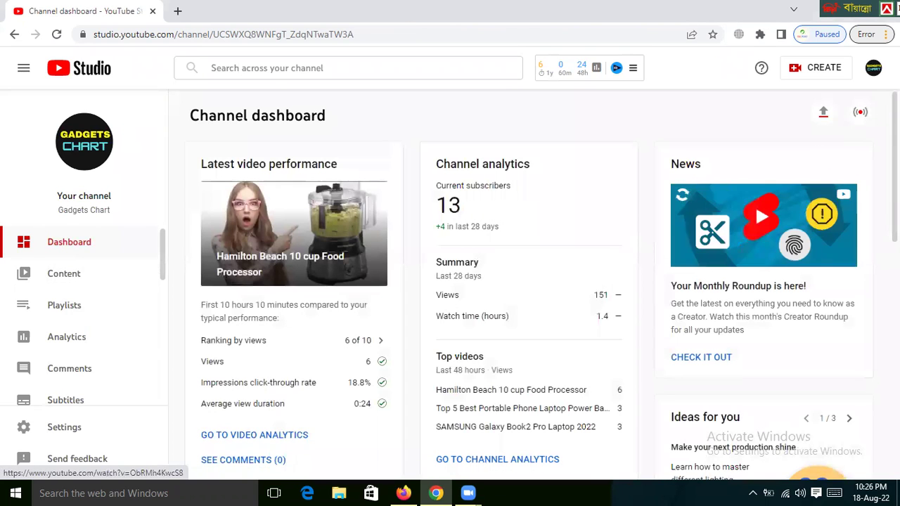
left_click(873, 67)
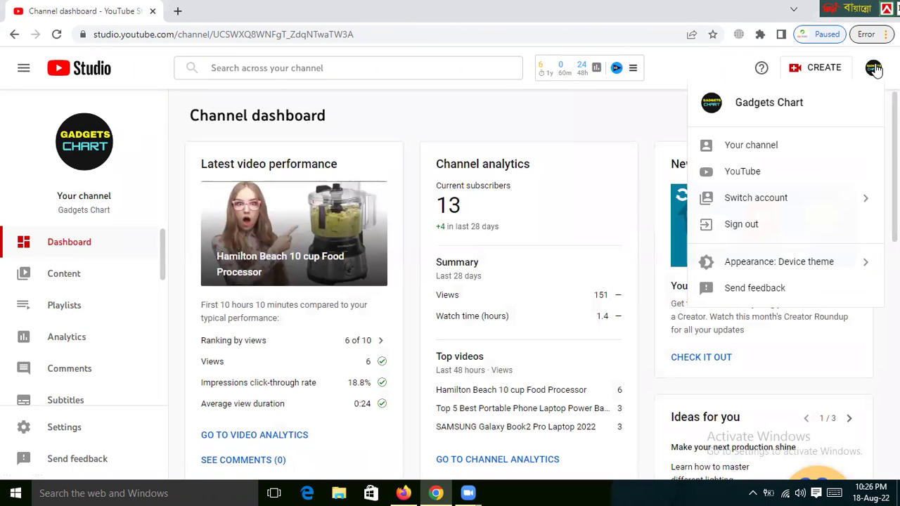
left_click(758, 146)
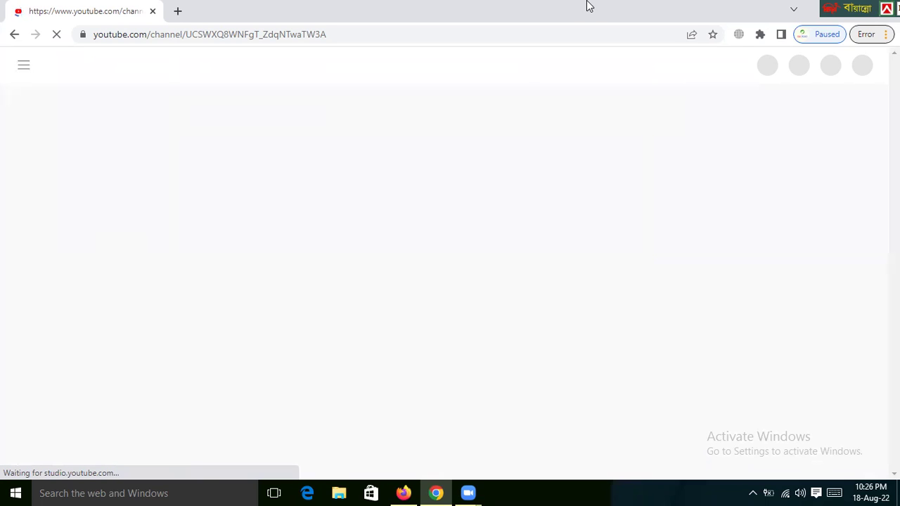
- Switch to Firefox and view the list of class topics in the Class - 2 Google Docs document
left_click(403, 492)
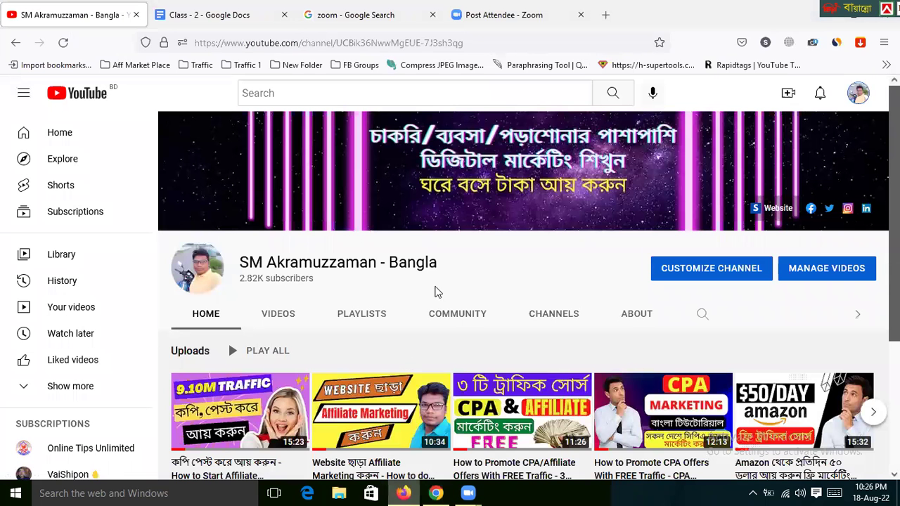
left_click(239, 17)
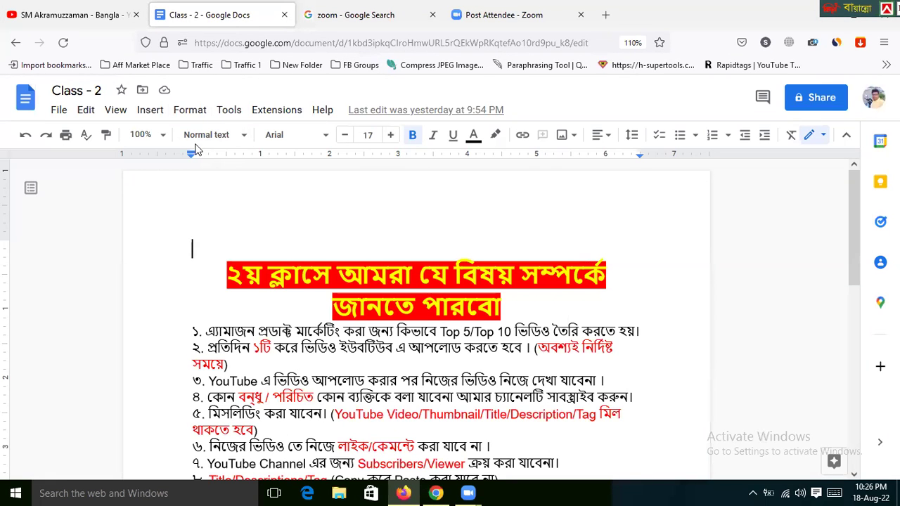
left_click(685, 371)
scroll(685, 371, "down", 1)
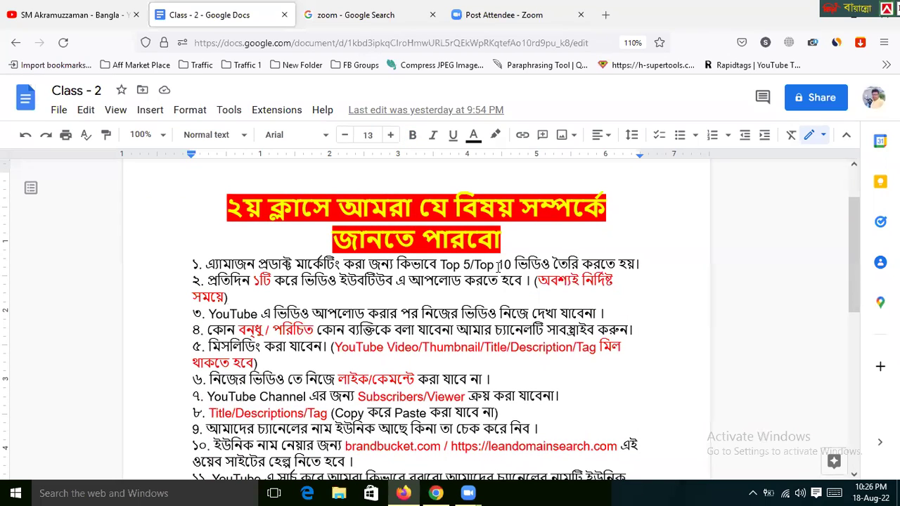
- Highlight the first topic in the Class - 2 document, and look through the YouTube channel's uploads for the Top 5/Top 10 review video
left_click_drag(644, 265, 208, 261)
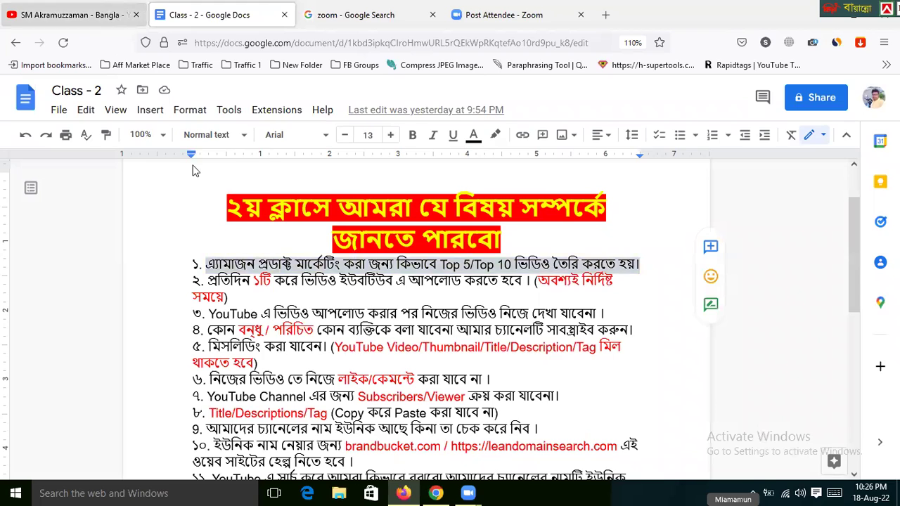
key("ctrl+shift+Tab")
scroll(347, 275, "down", 2)
left_click(285, 247)
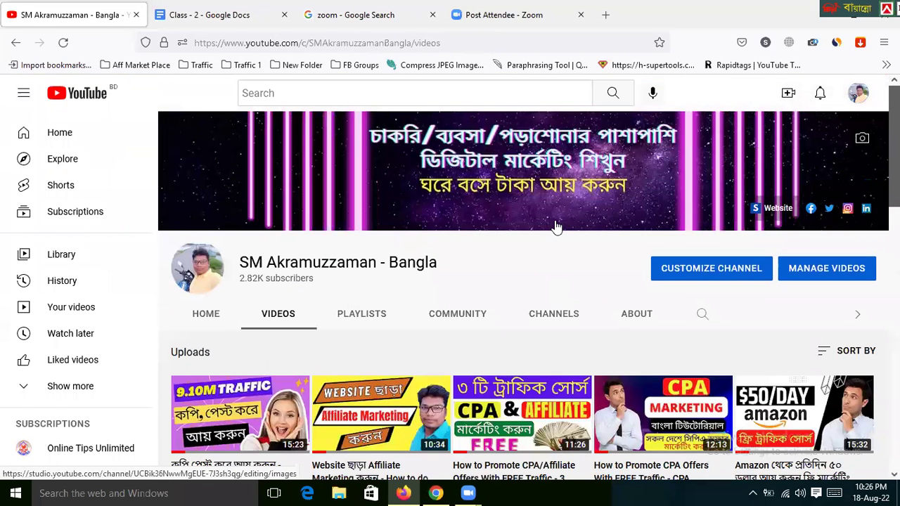
scroll(557, 227, "down", 3)
scroll(589, 234, "down", 5)
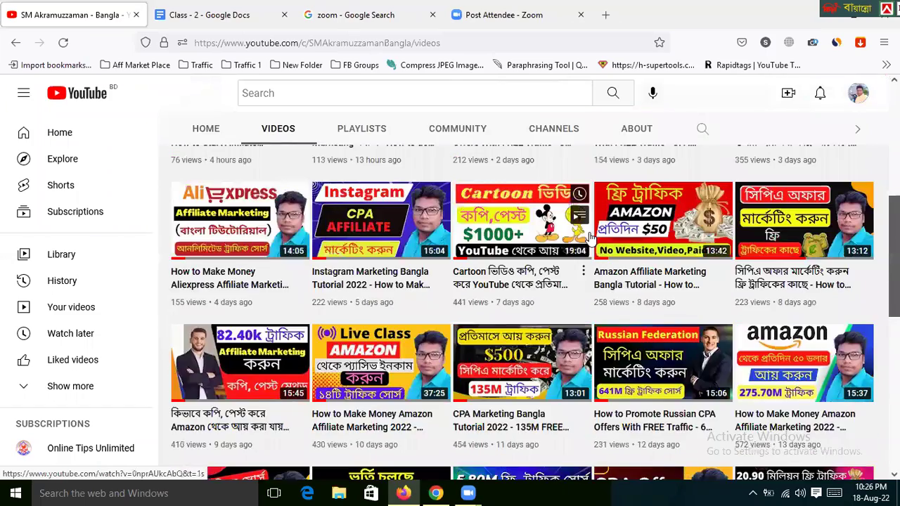
scroll(589, 236, "down", 1)
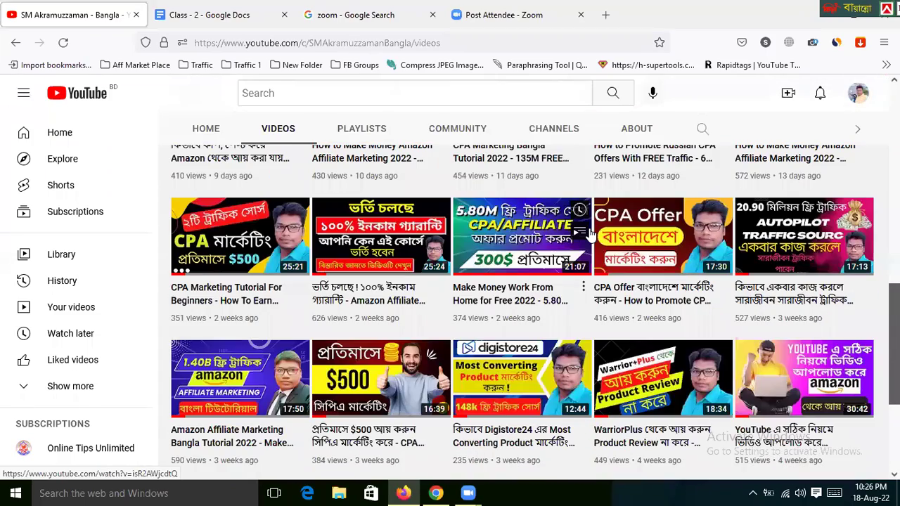
scroll(590, 236, "down", 3)
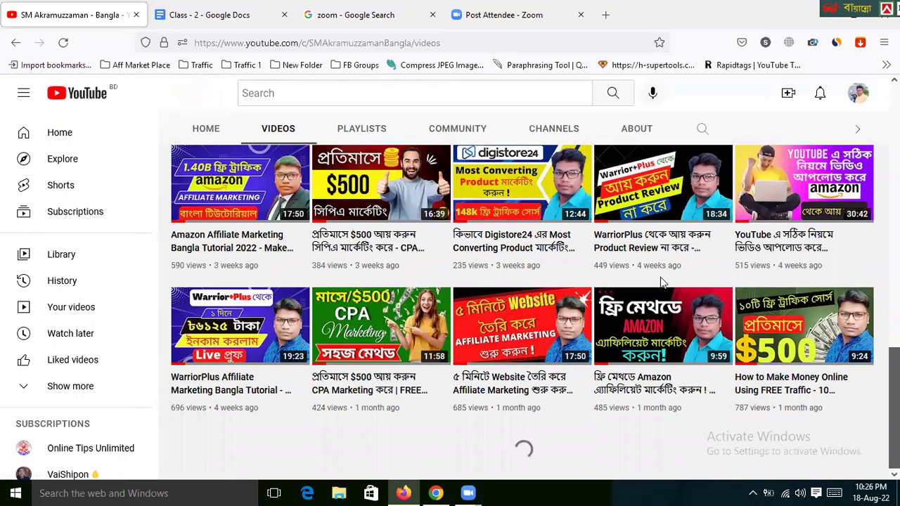
scroll(661, 281, "down", 3)
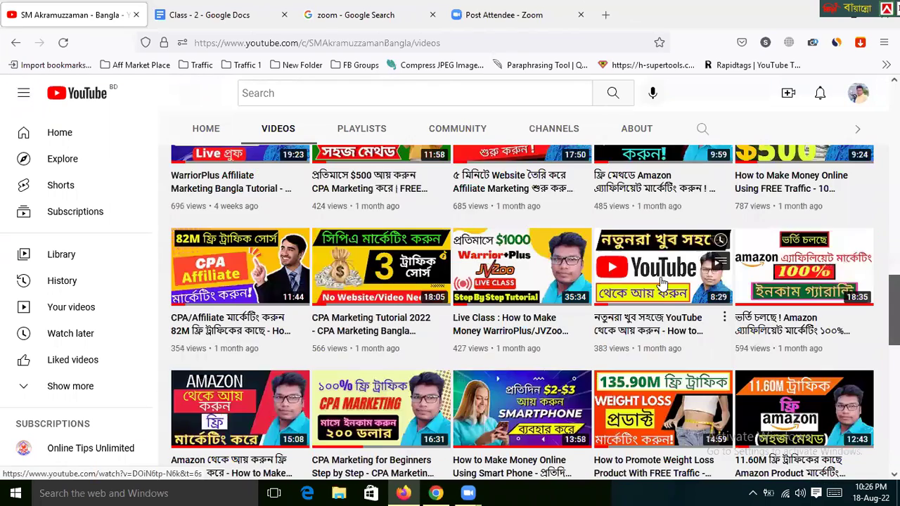
scroll(661, 282, "down", 4)
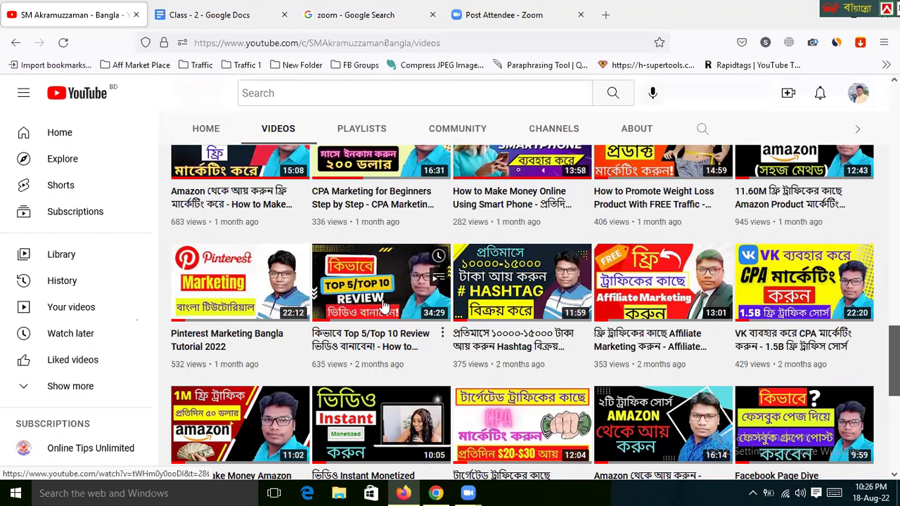
mouse_move(395, 308)
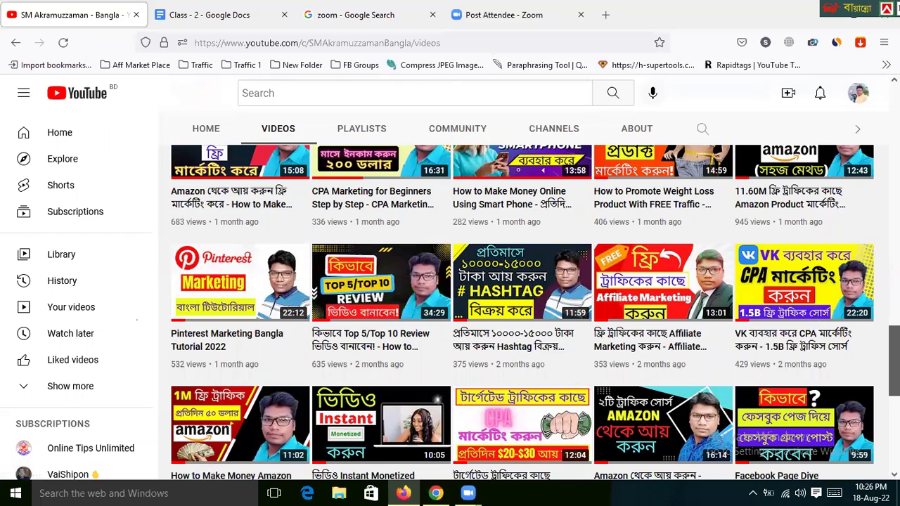
- Return to the Class - 2 document and highlight "Top 5/Top 10" in the first topic
scroll(766, 369, "up", 5)
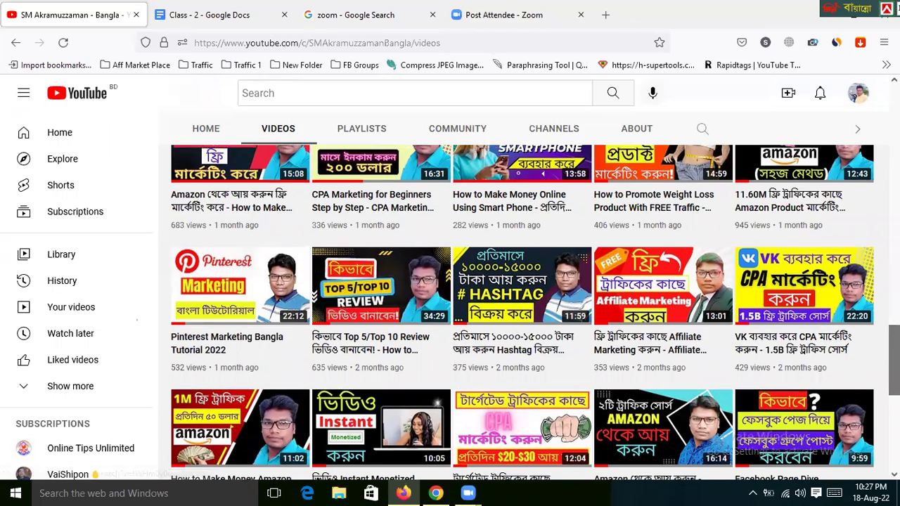
scroll(568, 230, "up", 10)
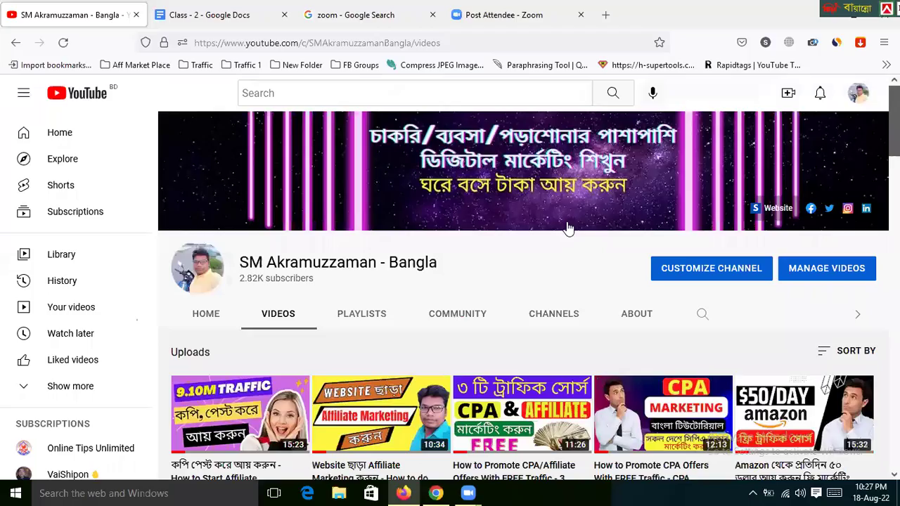
left_click(245, 19)
left_click_drag(439, 265, 510, 265)
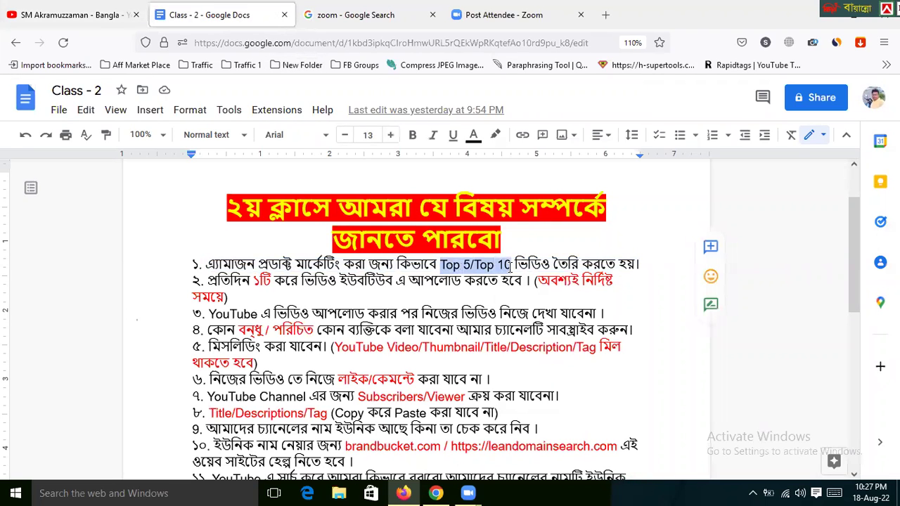